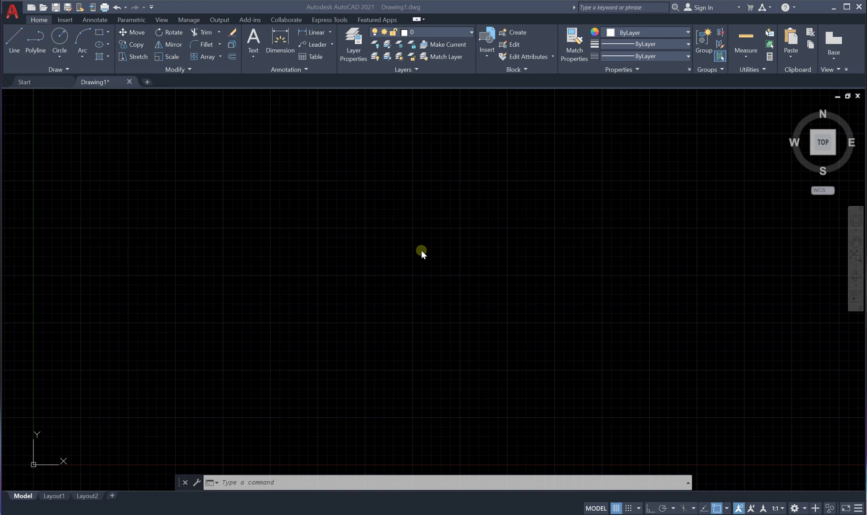
Step: Draw a wide rectangle freehand in the middle of the drawing area
type("rec")
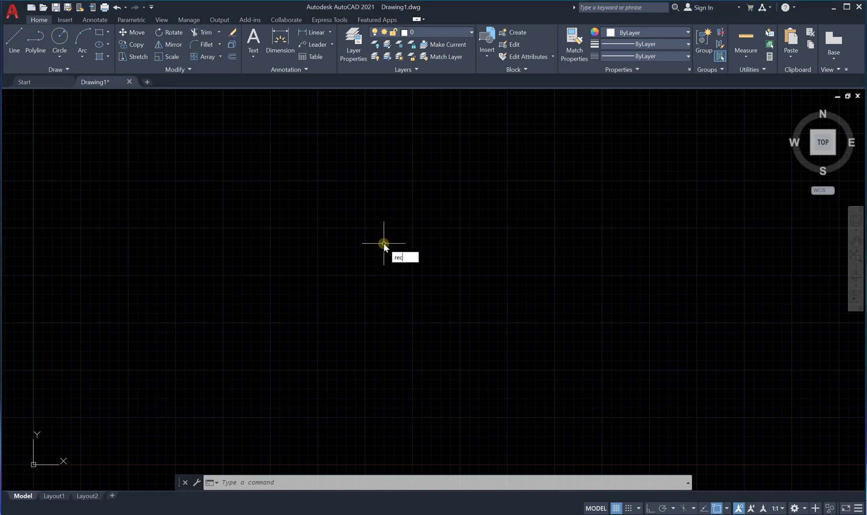
key("Return")
left_click(529, 205)
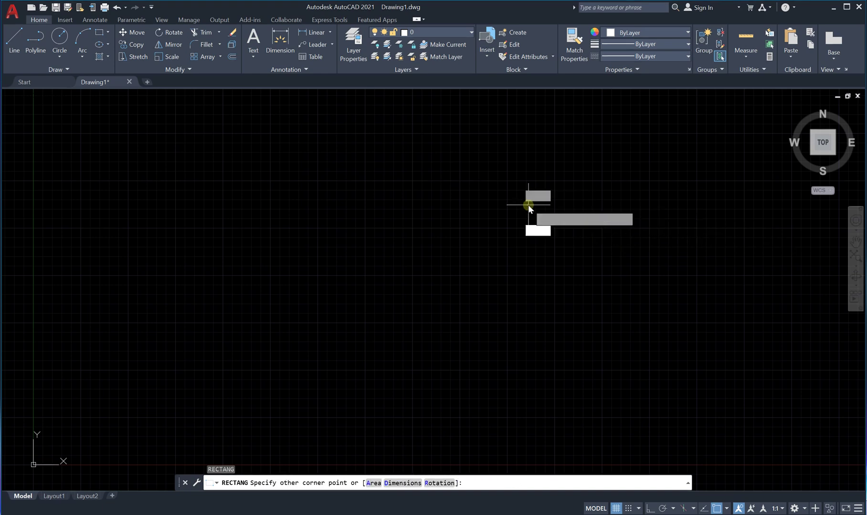
left_click(272, 329)
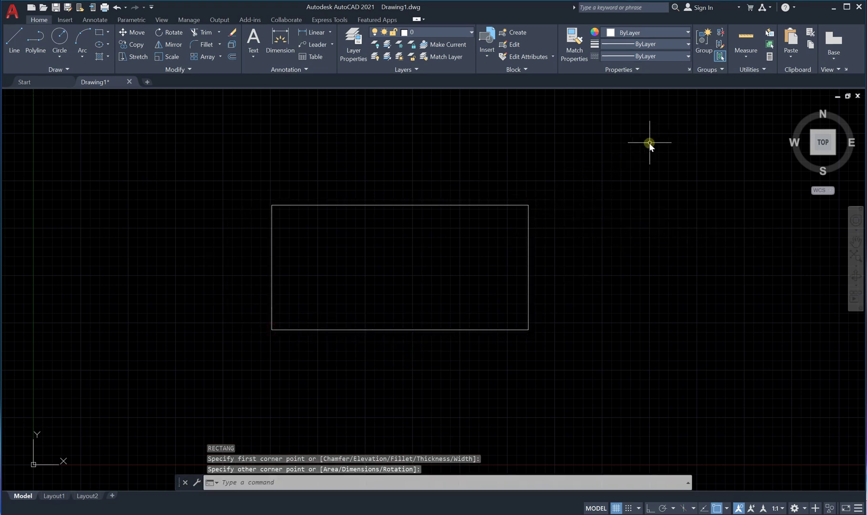
Step: Try selecting the rectangle with a crossing window and with a crossing lasso, and clear the selection
left_click(663, 132)
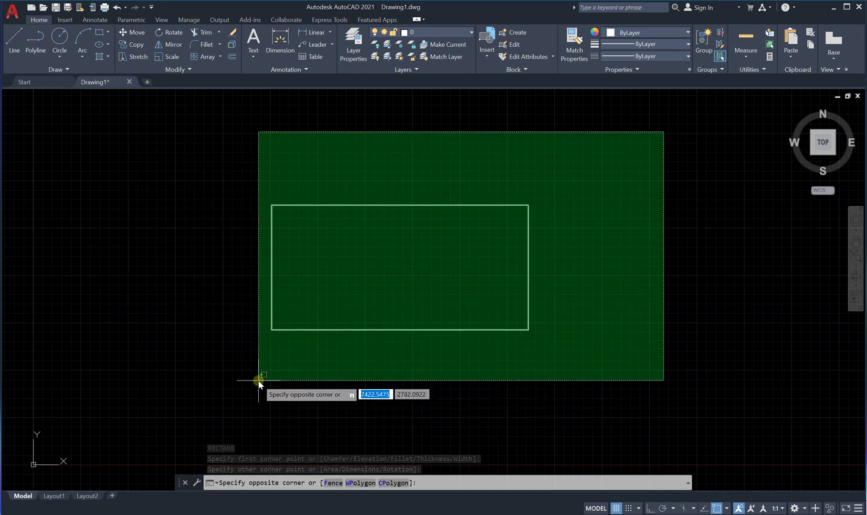
left_click(634, 142)
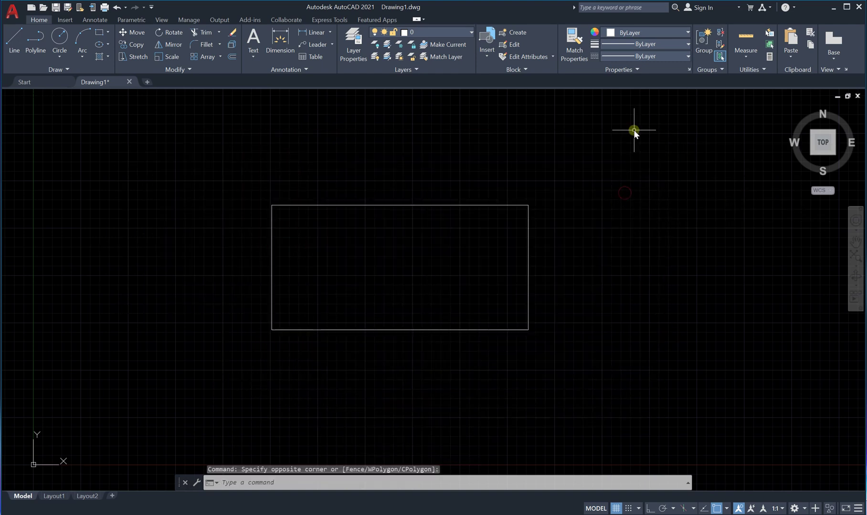
mouse_move(634, 128)
left_mouse_down()
mouse_move(624, 141)
mouse_move(514, 162)
mouse_move(231, 139)
mouse_move(232, 218)
mouse_move(592, 201)
mouse_move(411, 314)
mouse_move(213, 270)
mouse_move(505, 306)
mouse_move(388, 184)
mouse_move(273, 217)
mouse_move(395, 238)
mouse_move(588, 346)
mouse_move(169, 246)
mouse_move(635, 356)
left_mouse_up()
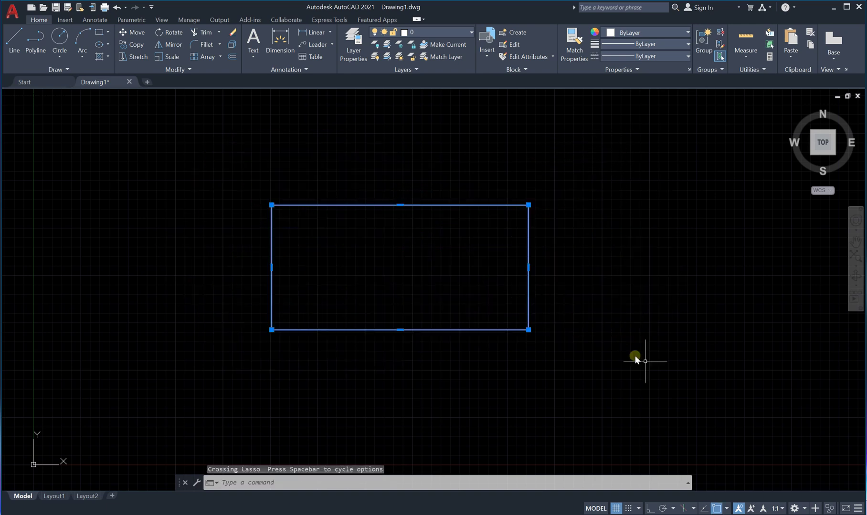
key("Escape")
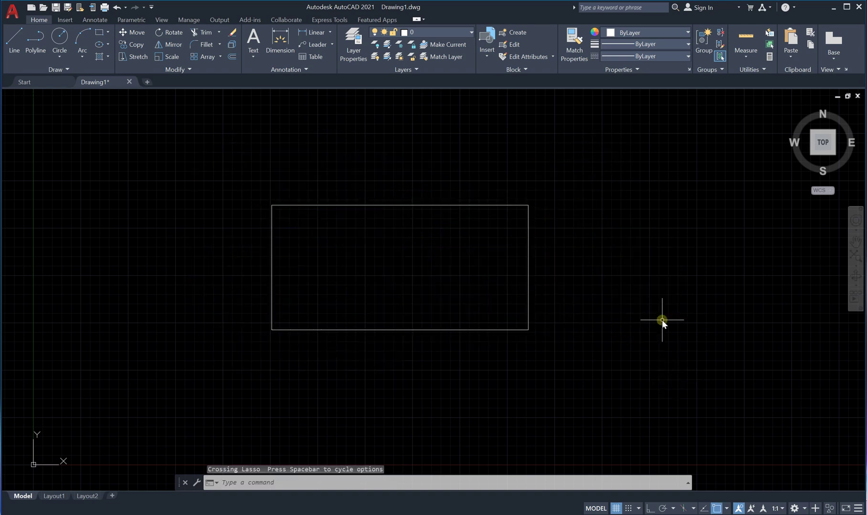
Step: Turn off "Allow press and drag for Lasso" in the selection options and apply the change
right_click(600, 186)
left_click(639, 375)
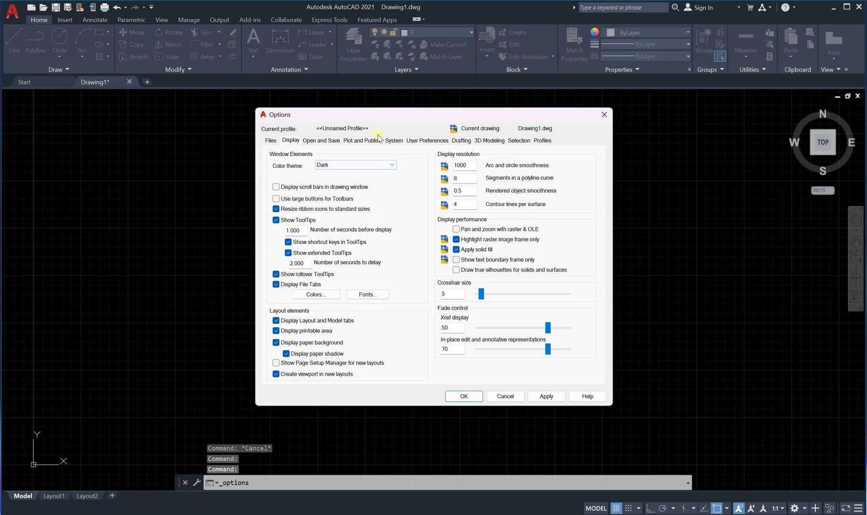
left_click(519, 140)
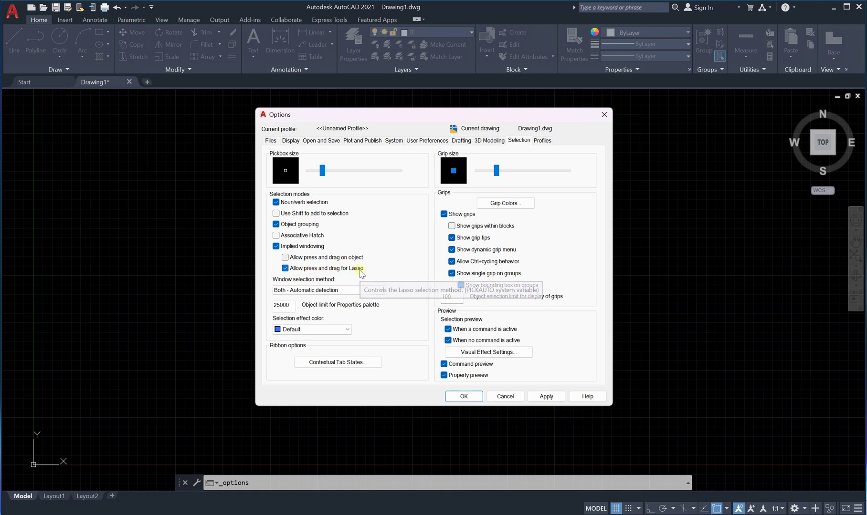
left_click(286, 269)
left_click(547, 396)
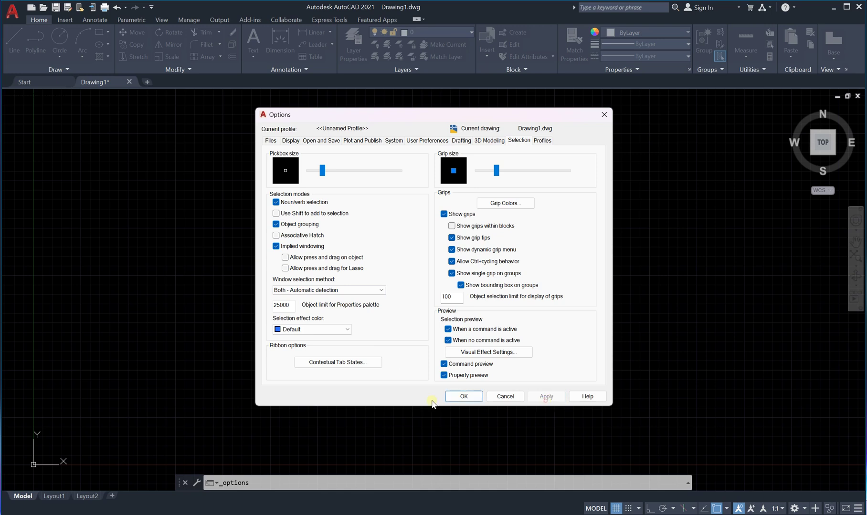
left_click(462, 397)
Step: Test selecting the rectangle with a two-corner crossing window and clear the selection
left_click(642, 154)
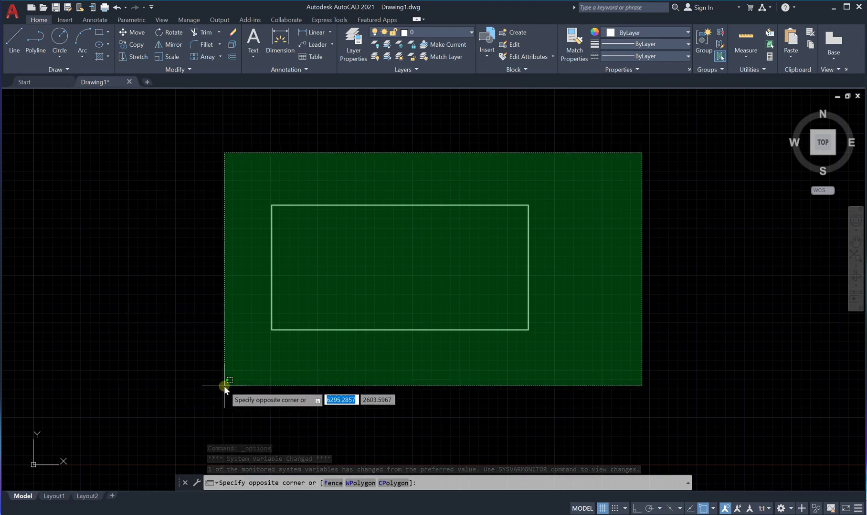
key("Escape")
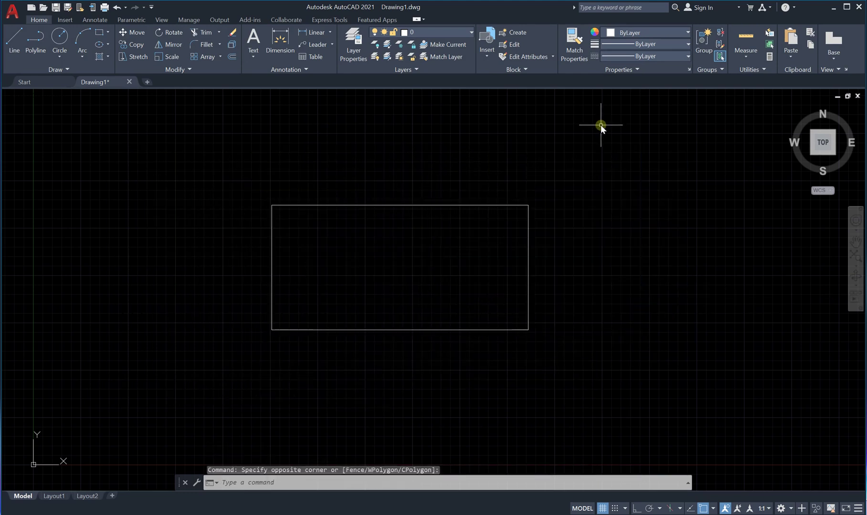
left_click(600, 125)
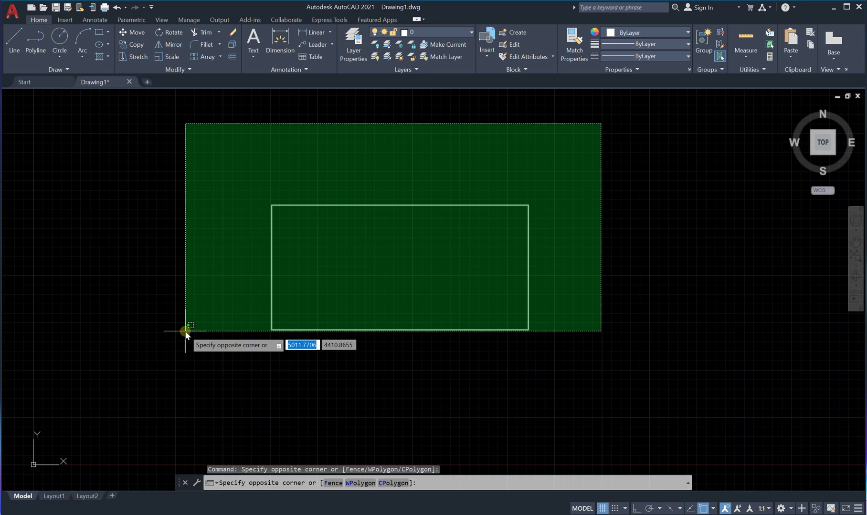
left_click(181, 364)
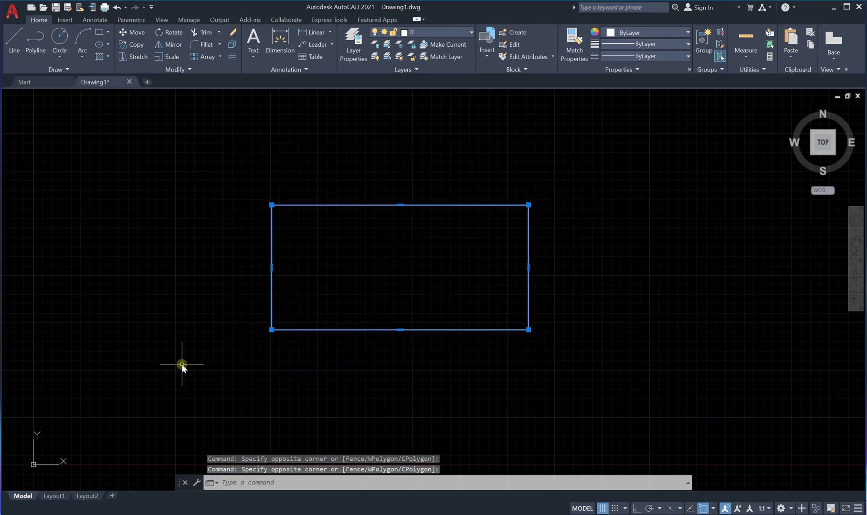
key("Escape")
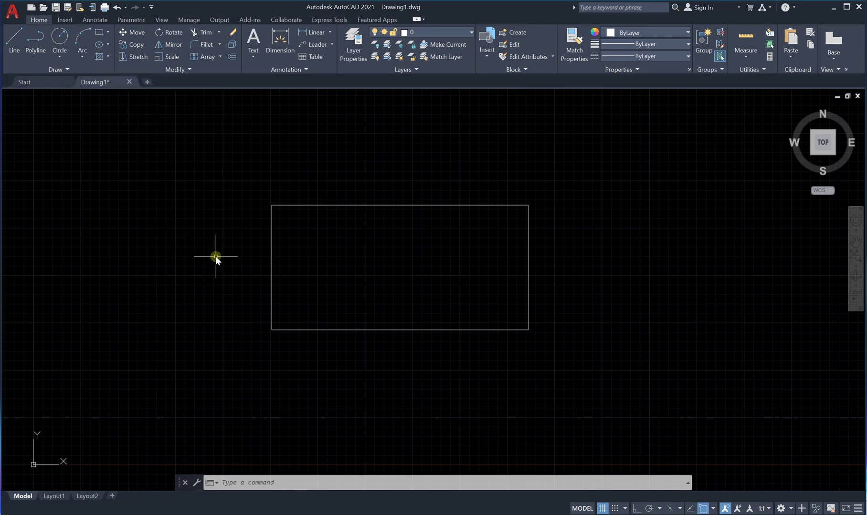
type("H")
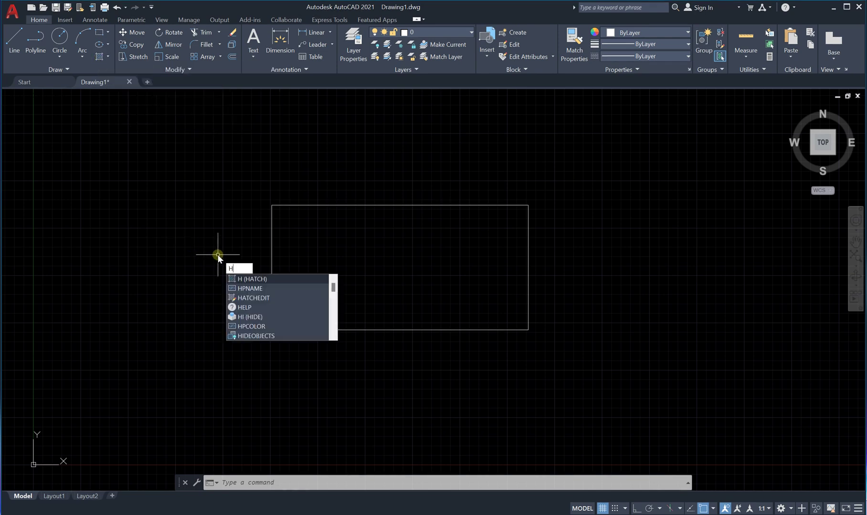
key("Return")
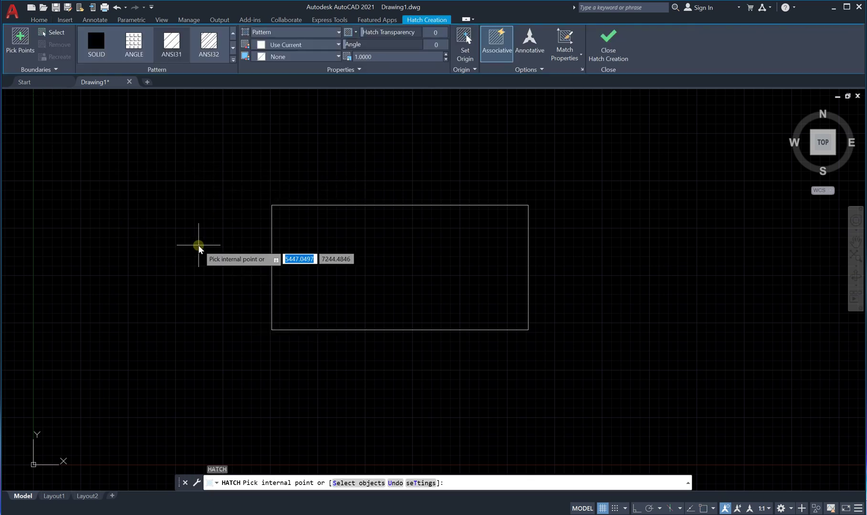
key("Escape")
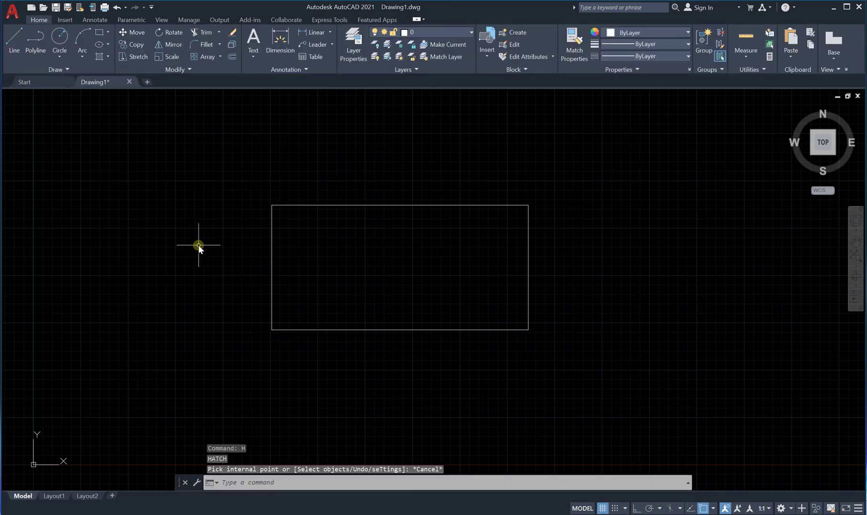
Step: Draw a vertical line through the middle of the rectangle, extending beyond its upper and lower edges
type("l")
key("Return")
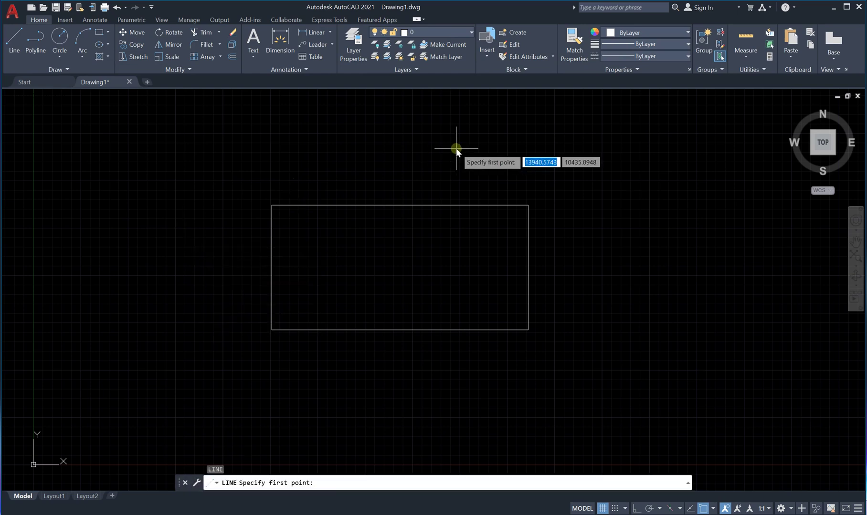
left_click(393, 111)
left_click(392, 421)
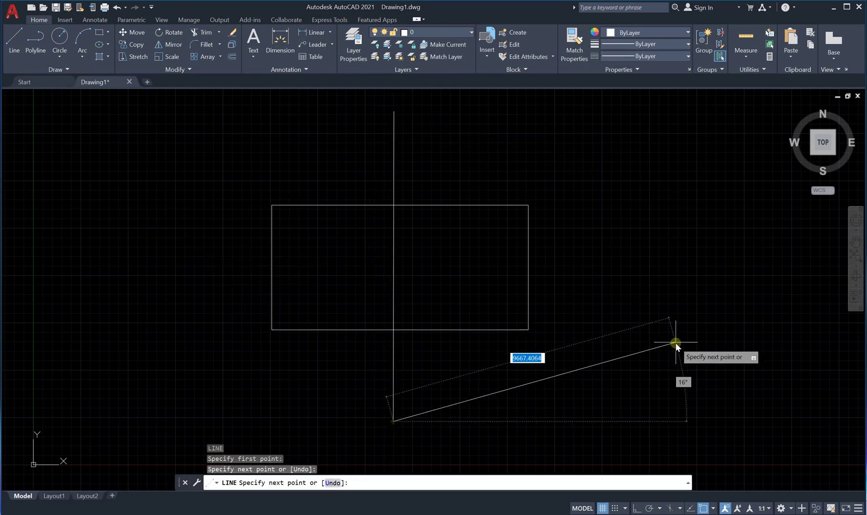
key("Escape")
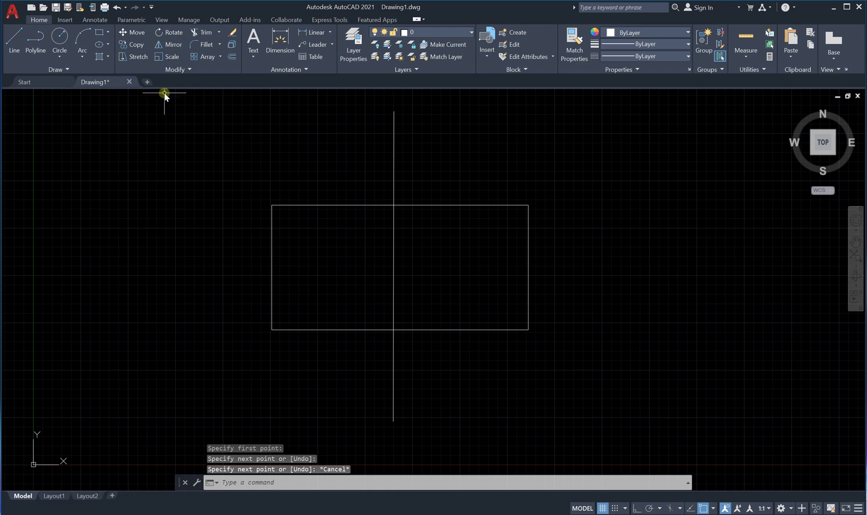
Step: Start a hatch with the SOLID pattern and fill the rectangle's area left of the vertical line
left_click(99, 59)
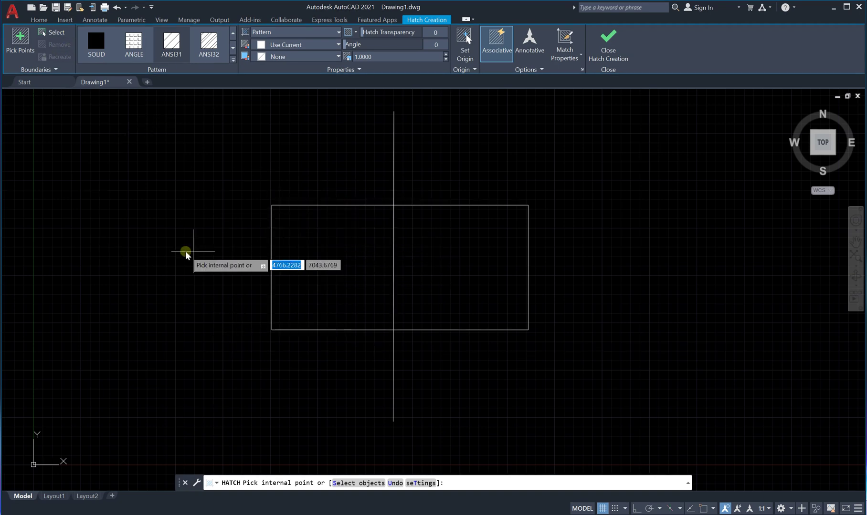
scroll(308, 261, "up", 2)
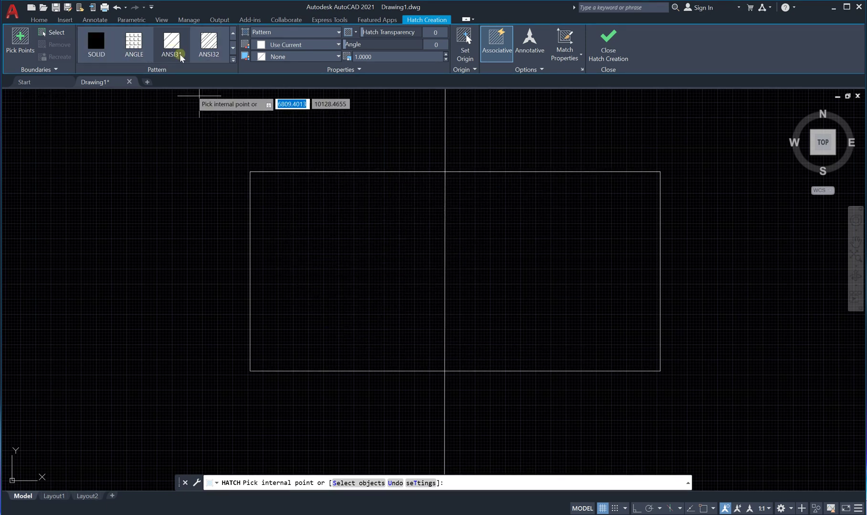
left_click(96, 44)
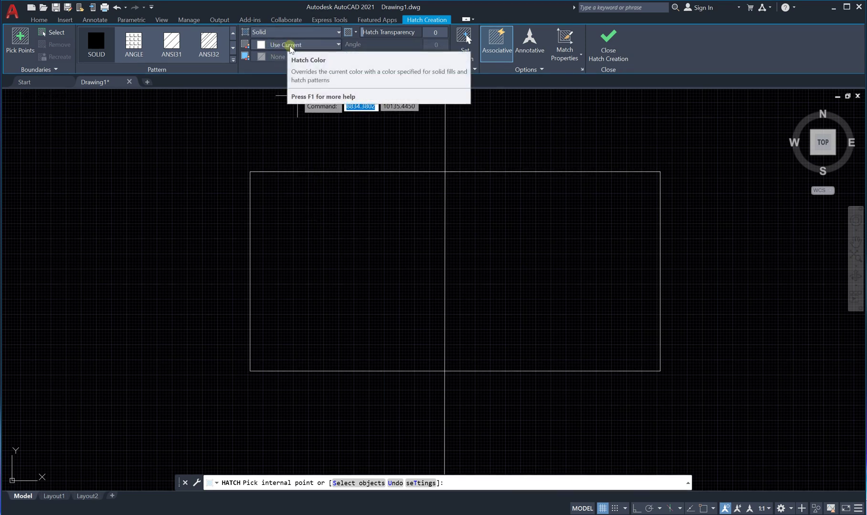
left_click(340, 249)
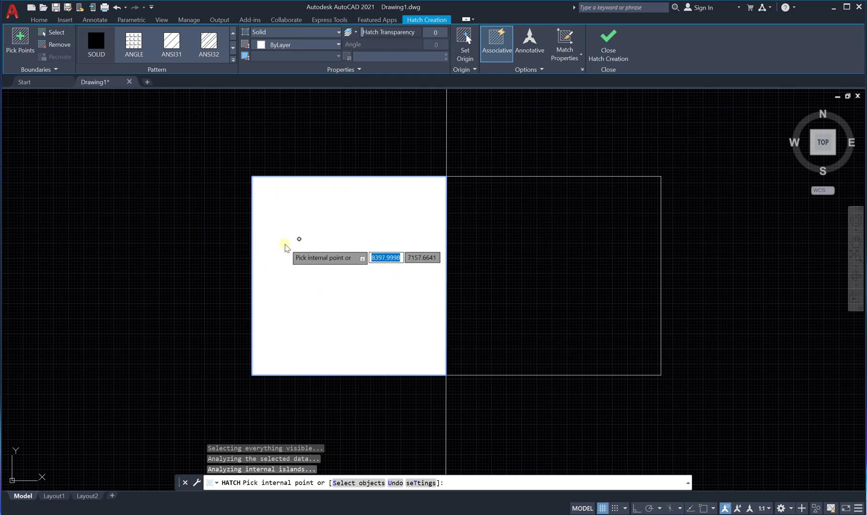
scroll(170, 181, "down", 5)
scroll(231, 188, "up", 5)
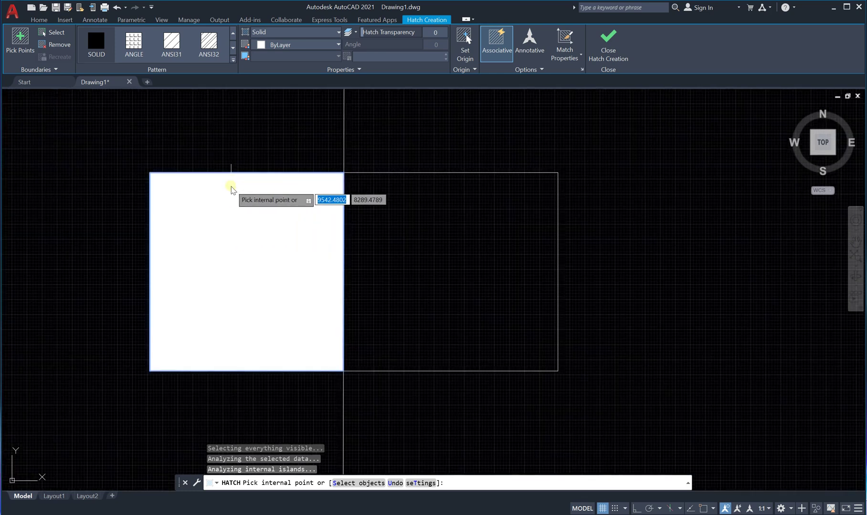
Step: Add the rectangle's area right of the vertical line to the hatch and set the pattern to ANGLE
left_click(138, 57)
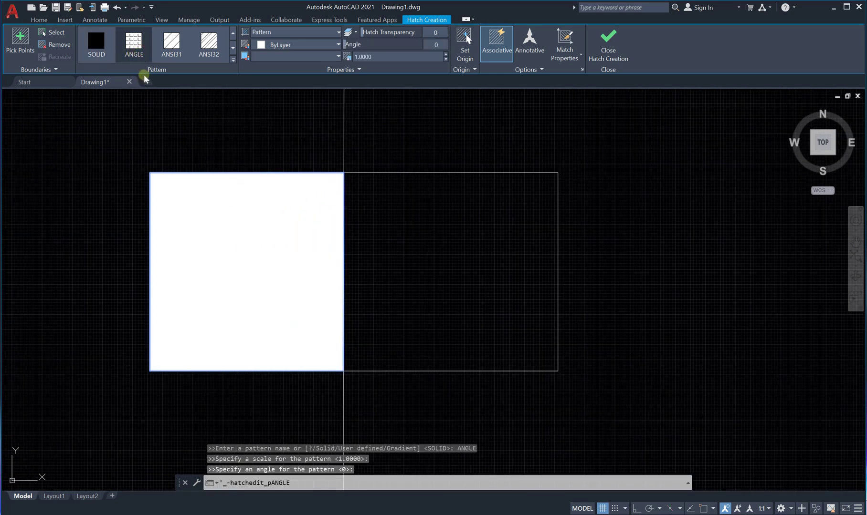
left_click(453, 257)
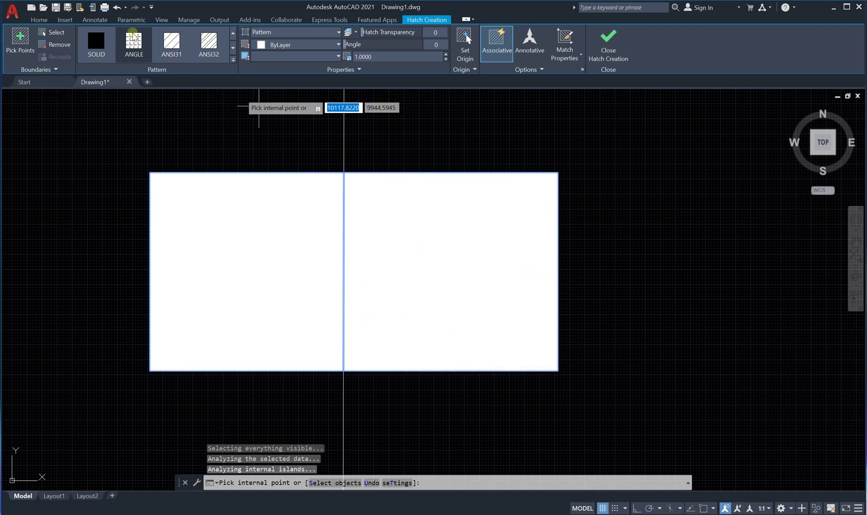
left_click(133, 37)
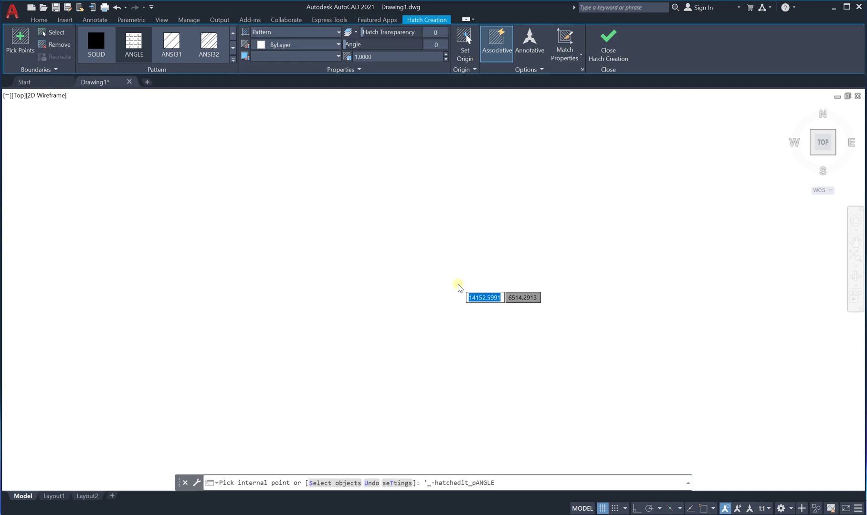
Step: Set the hatch pattern scale to 100, inspect the pattern up close and end the Hatch command
scroll(459, 292, "up", 4)
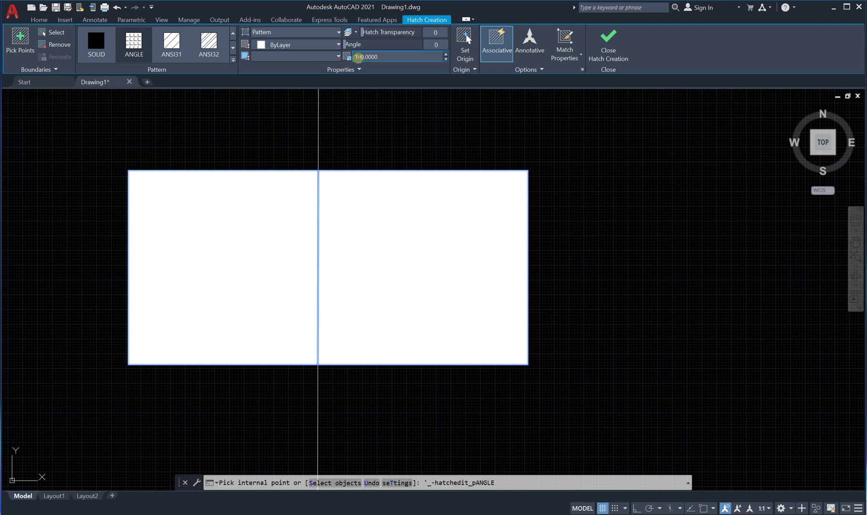
scroll(354, 302, "up", 9)
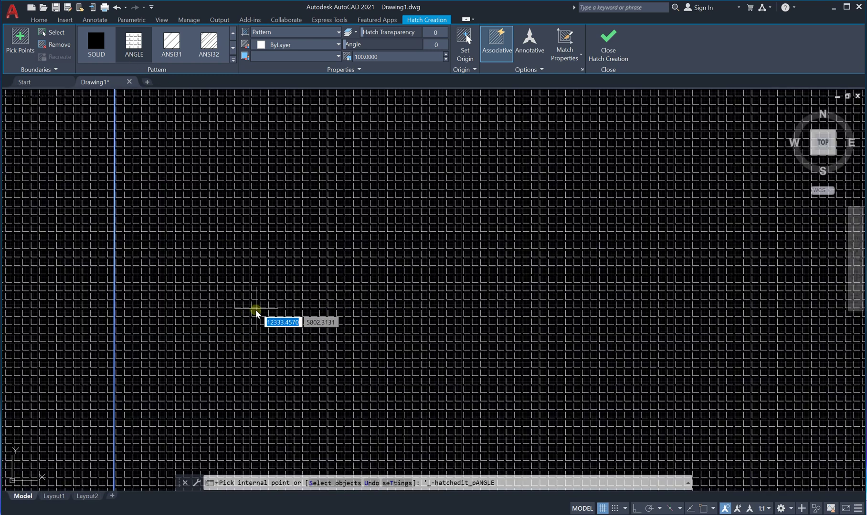
scroll(256, 313, "up", 6)
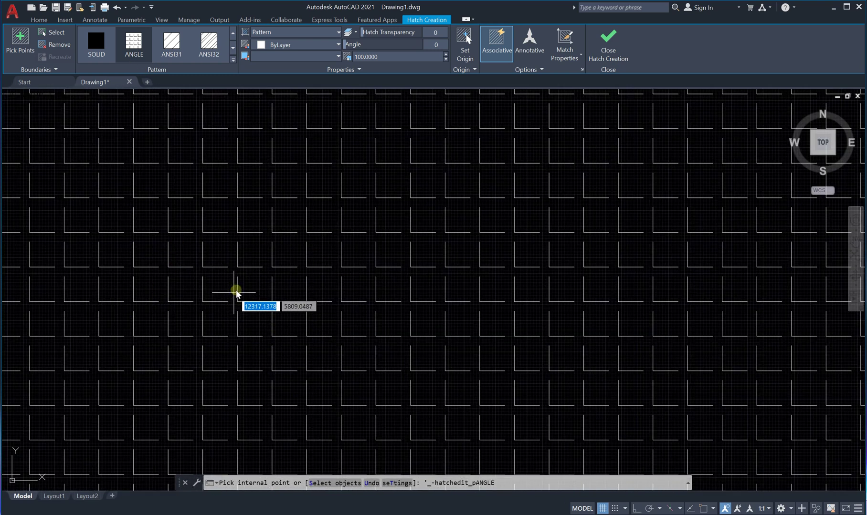
scroll(285, 275, "down", 6)
scroll(119, 253, "up", 4)
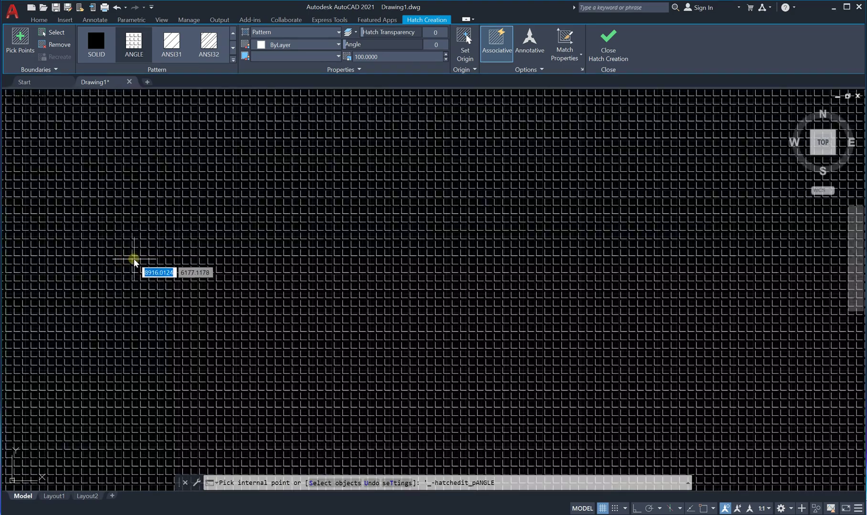
scroll(135, 261, "down", 5)
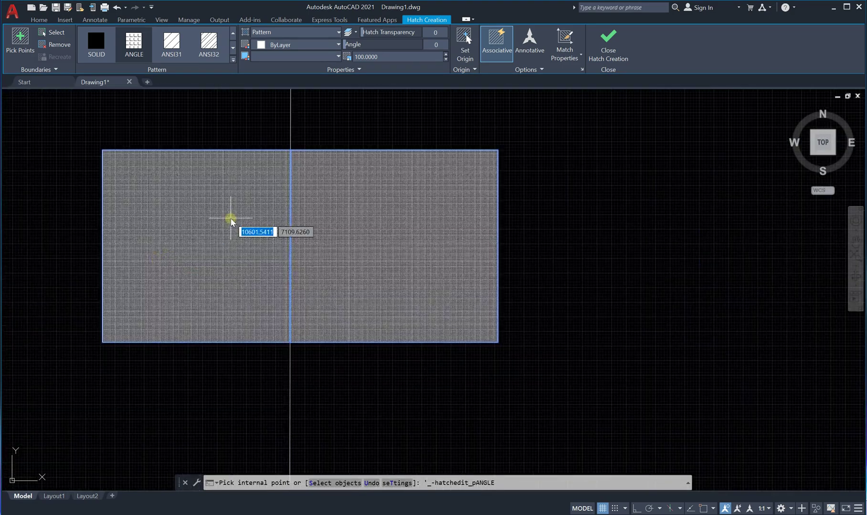
key("Escape")
Step: Erase the ANGLE hatch, then fill the rectangle's area left of the vertical line with a new GOST_GROUND pattern hatch
left_click(226, 286)
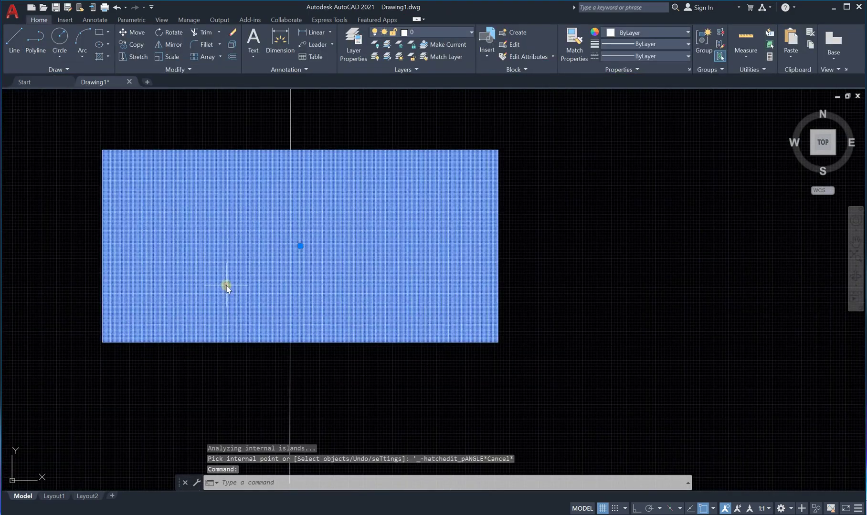
key("Delete")
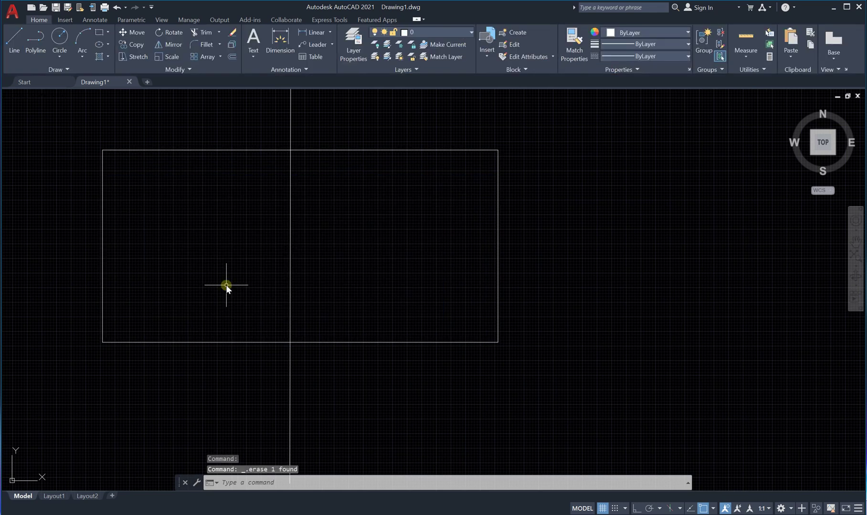
left_click(99, 56)
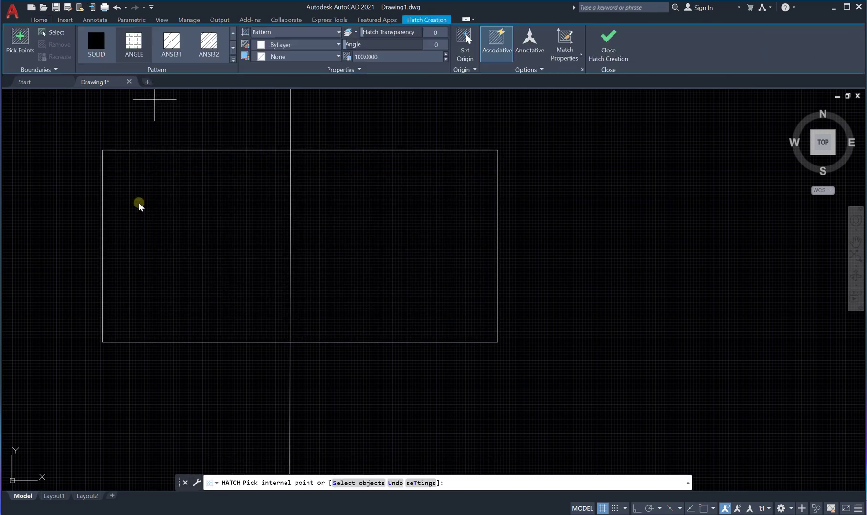
left_click(233, 59)
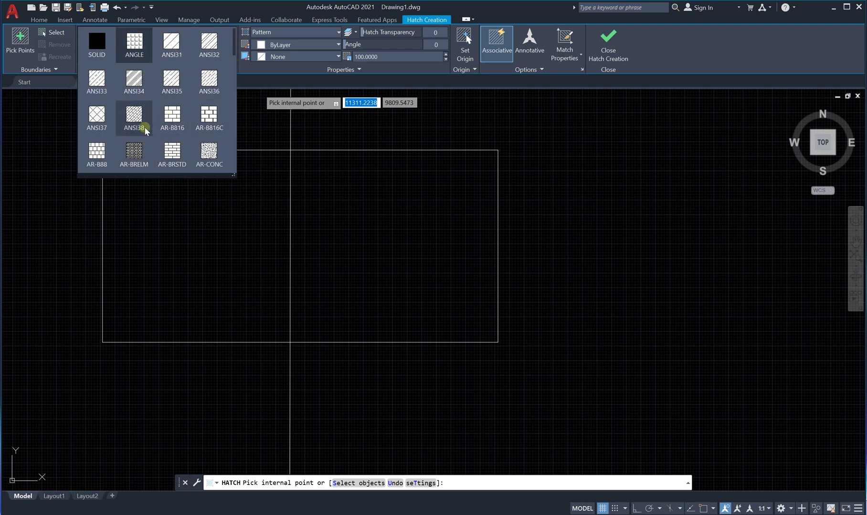
scroll(170, 129, "down", 4)
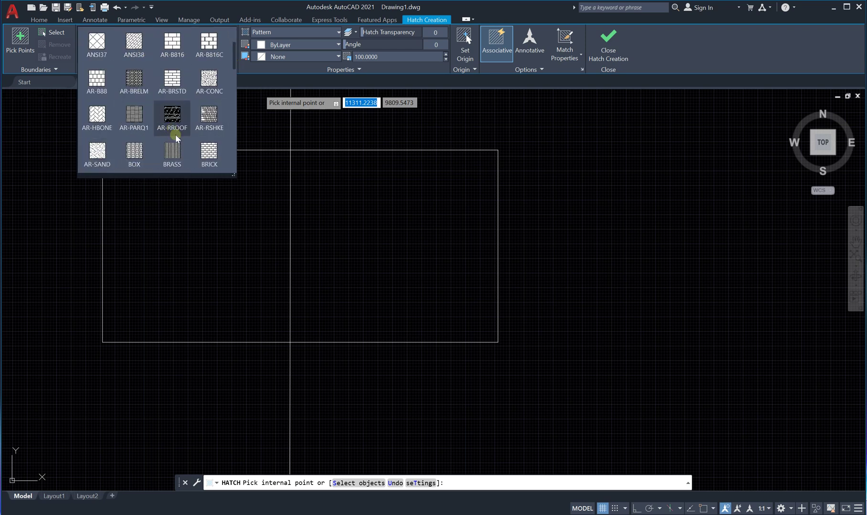
scroll(170, 130, "down", 1)
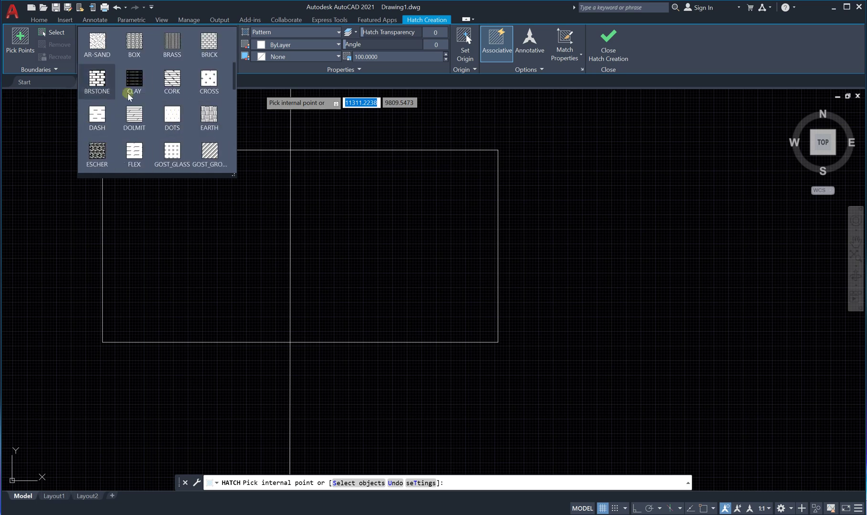
scroll(154, 138, "down", 1)
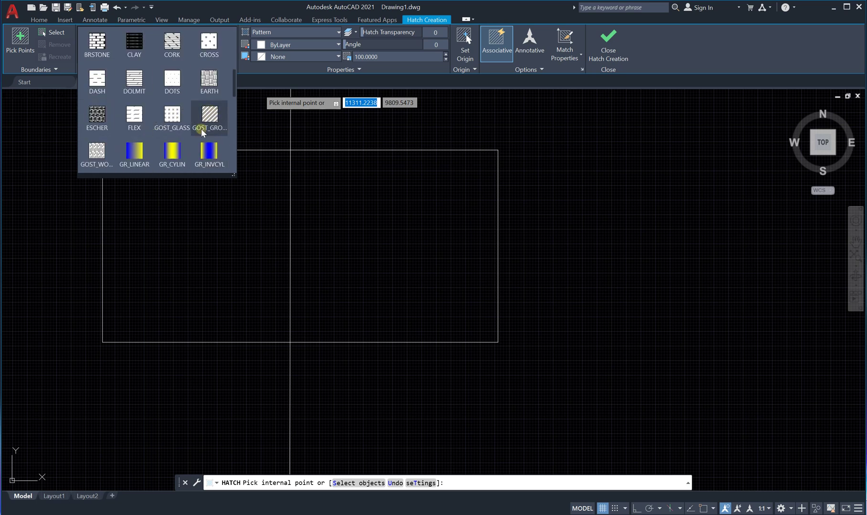
scroll(151, 125, "up", 6)
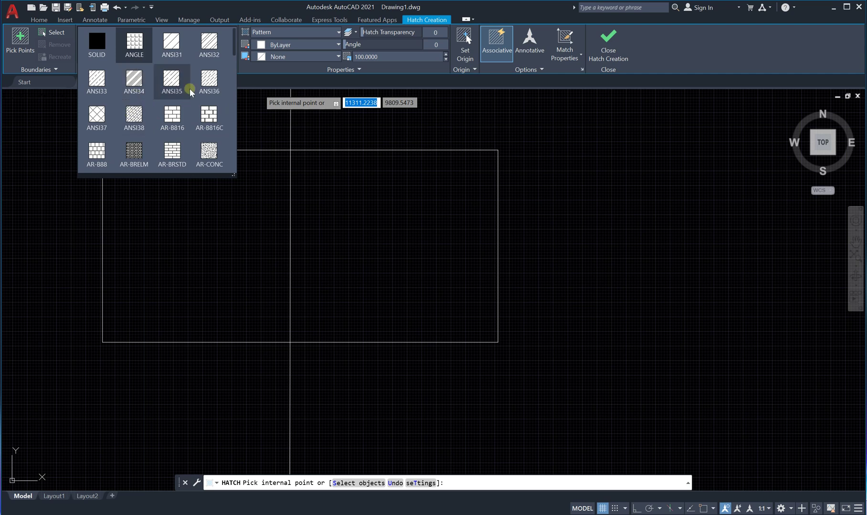
scroll(190, 88, "down", 1)
scroll(188, 123, "up", 1)
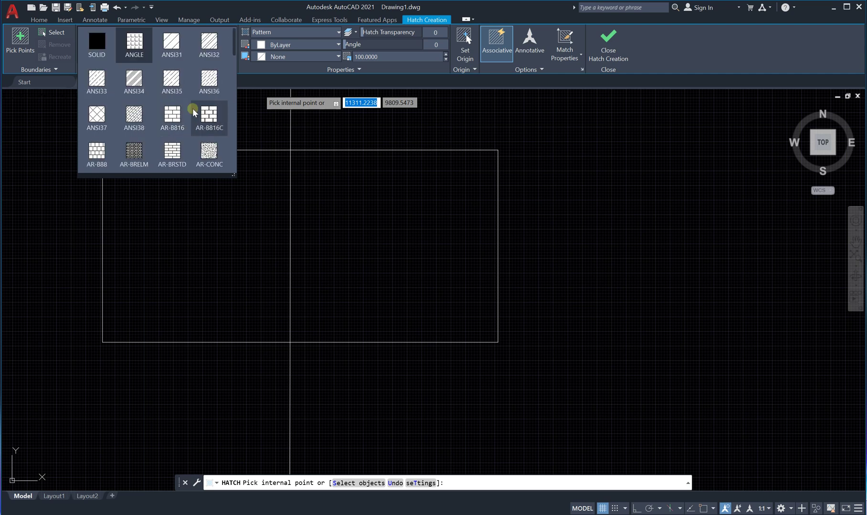
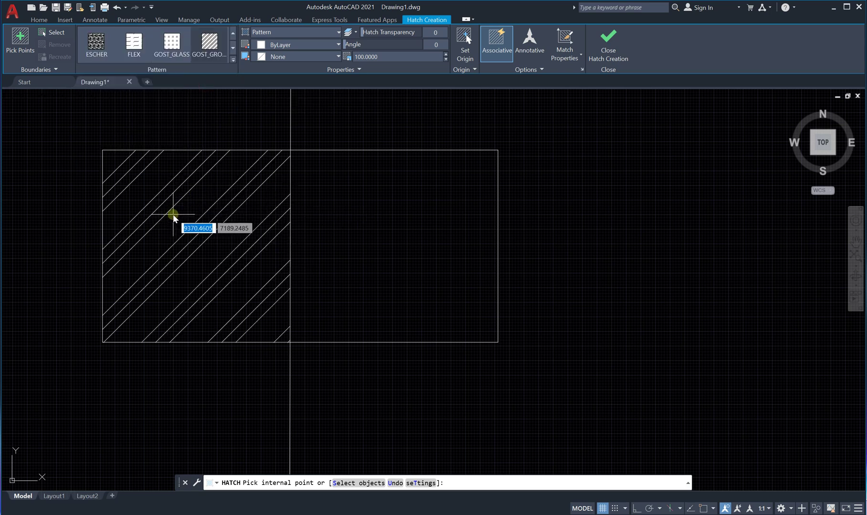
left_click(173, 215)
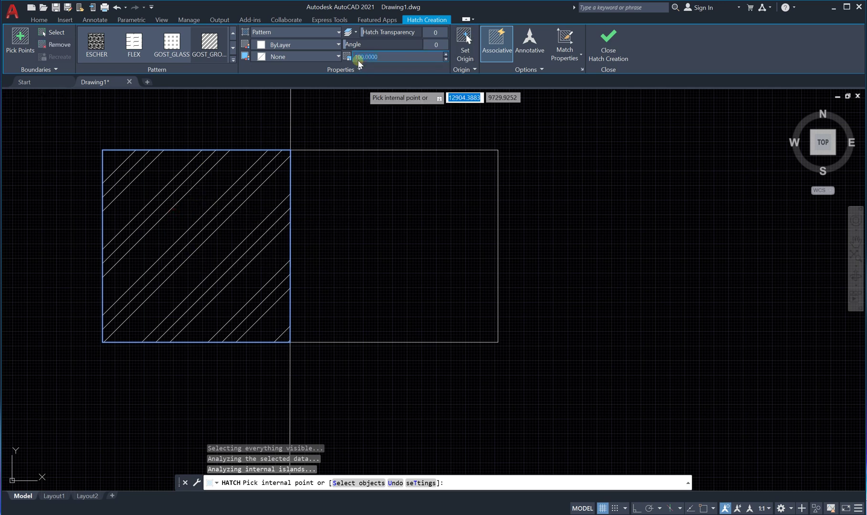
Step: Set the hatch pattern scale to 10 and inspect the pattern up close
type("10")
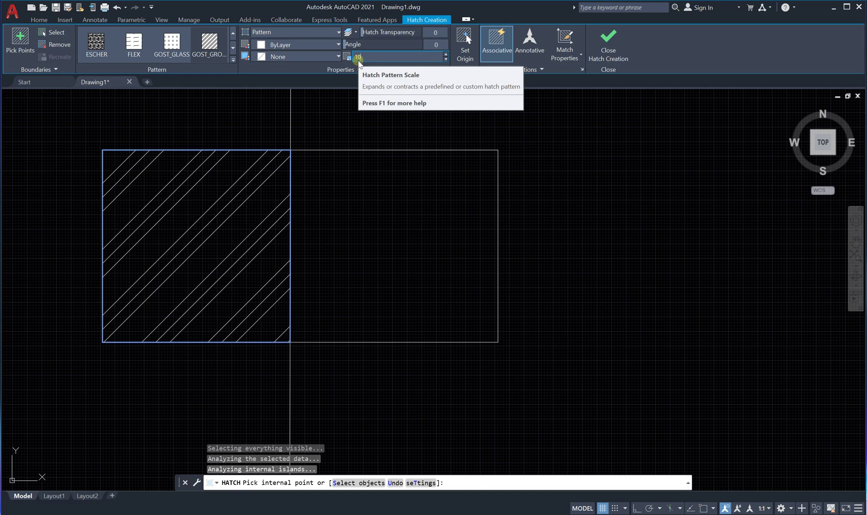
key("Return")
scroll(141, 232, "up", 2)
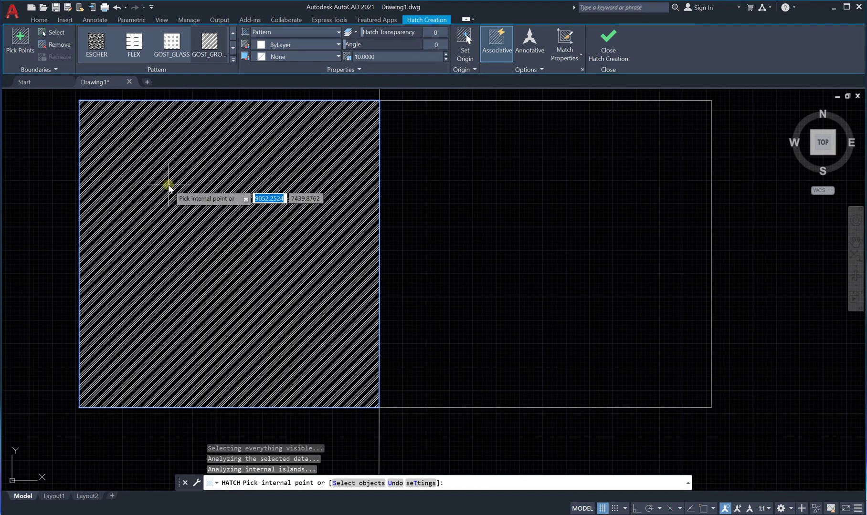
scroll(94, 290, "down", 2)
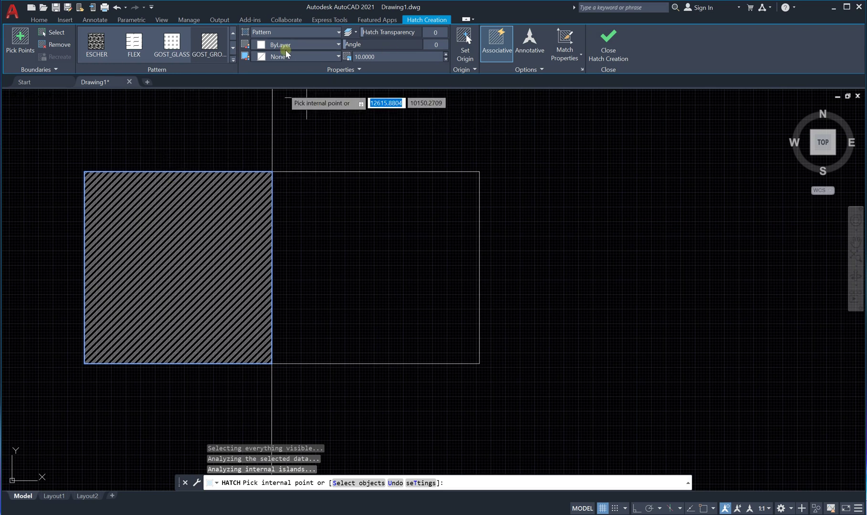
Step: Set the hatch colour to Yellow and end the Hatch command with only the area left of the vertical line filled
left_click(337, 46)
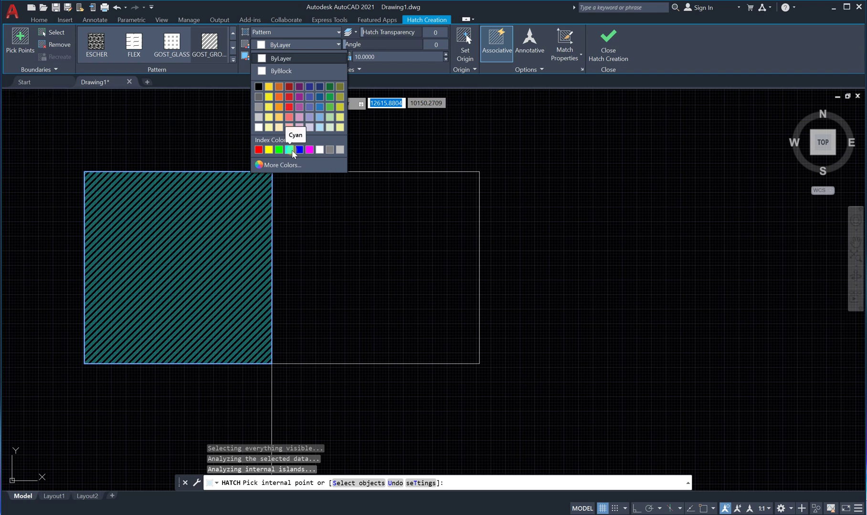
left_click(267, 150)
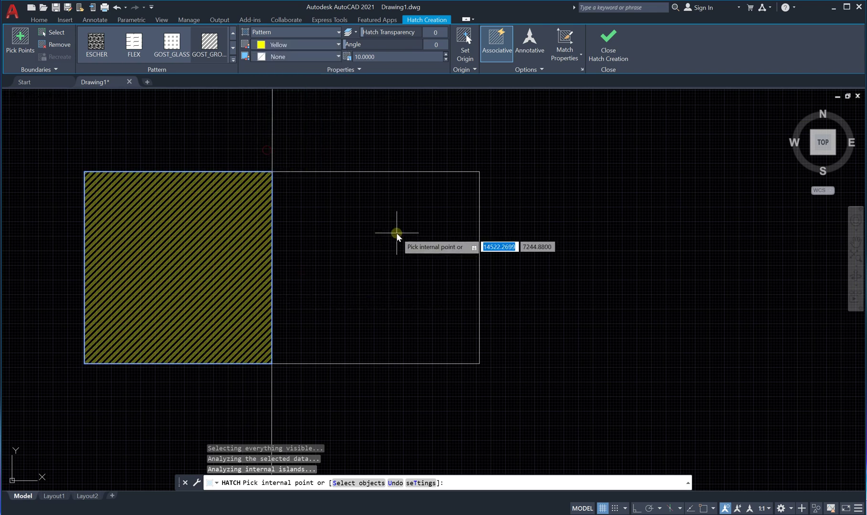
scroll(397, 231, "down", 2)
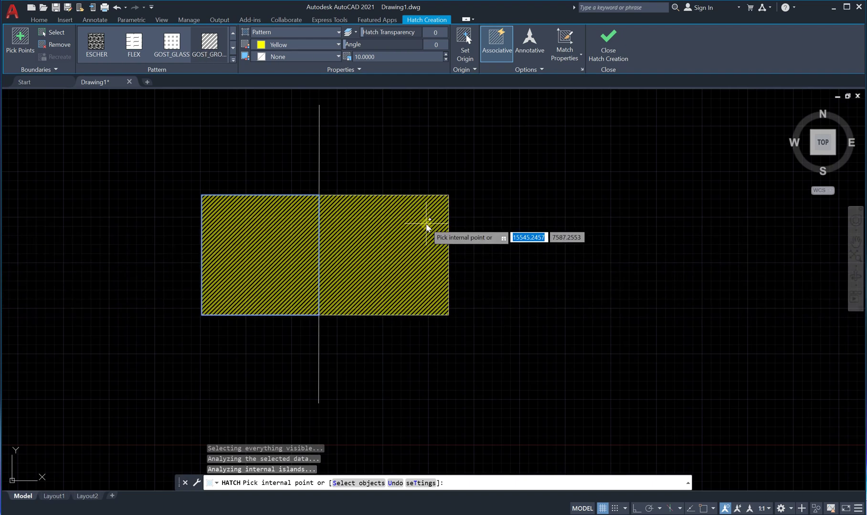
key("Escape")
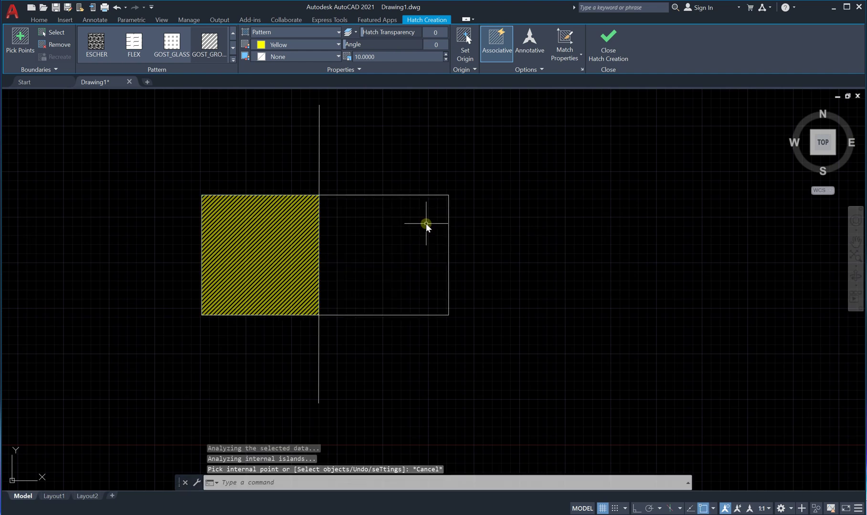
Step: Select the rectangle, vertical line and yellow hatch together with a crossing window and erase them
scroll(413, 213, "down", 4)
left_click(439, 170)
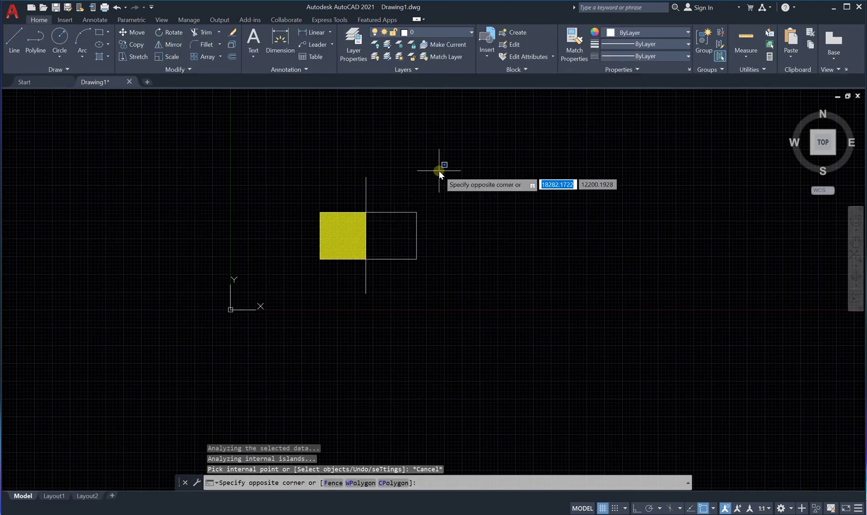
left_click(284, 290)
key("Delete")
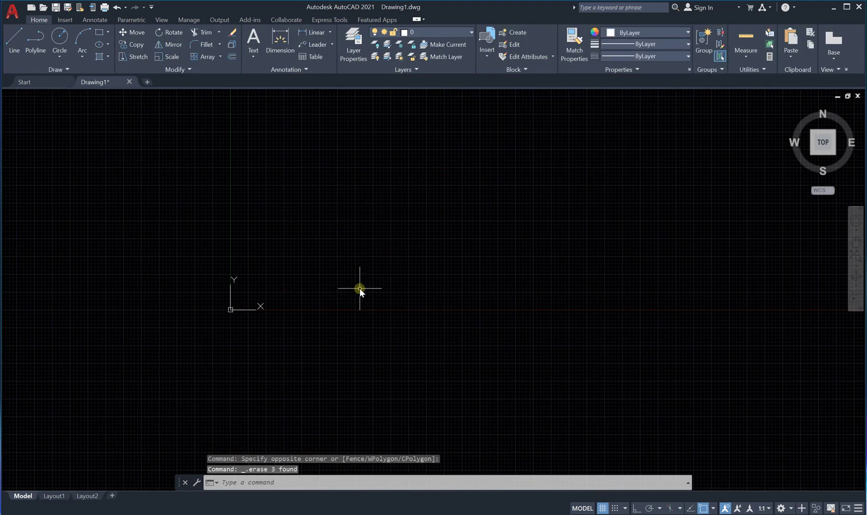
Step: Draw a new rectangle, nearly twice as wide as it is high, above the X axis and right of the origin
scroll(508, 203, "up", 3)
scroll(400, 231, "down", 2)
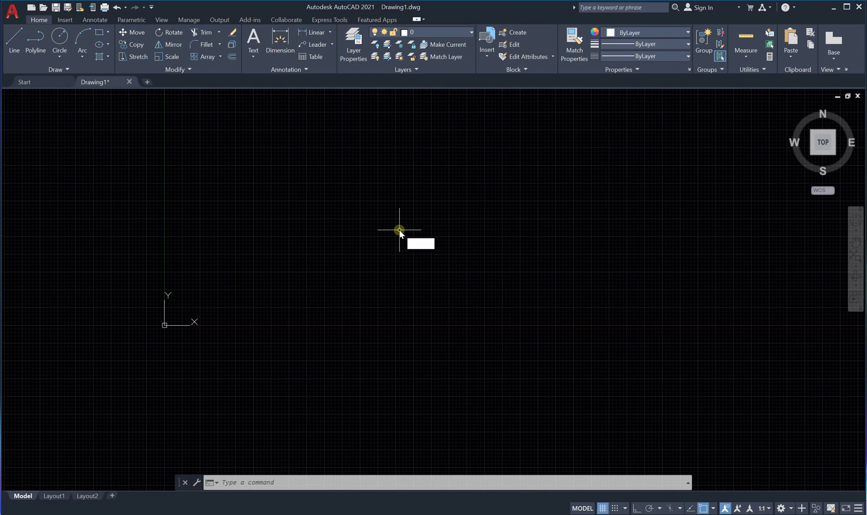
key("Return")
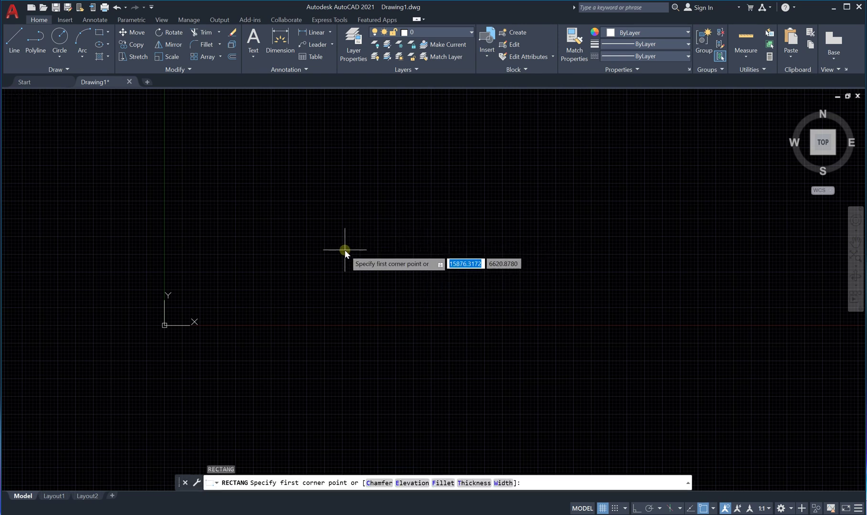
scroll(344, 249, "up", 3)
left_click(395, 173)
left_click(593, 285)
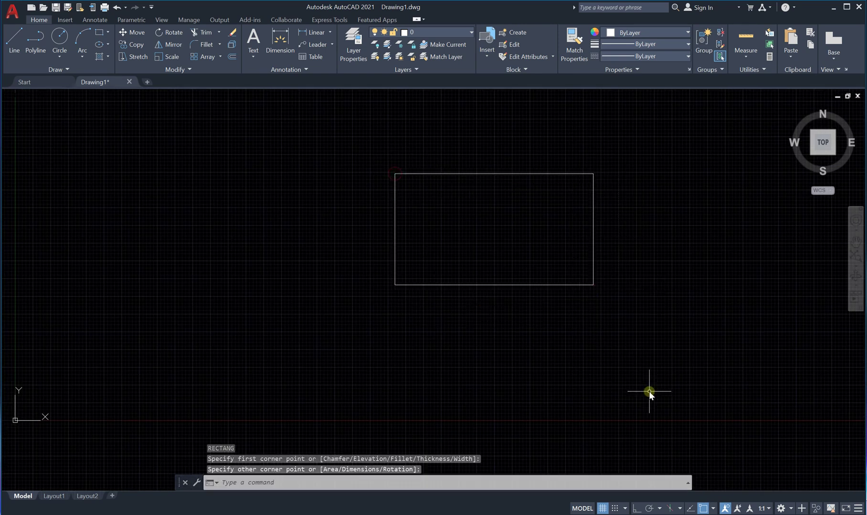
scroll(423, 298, "down", 4)
scroll(522, 281, "up", 4)
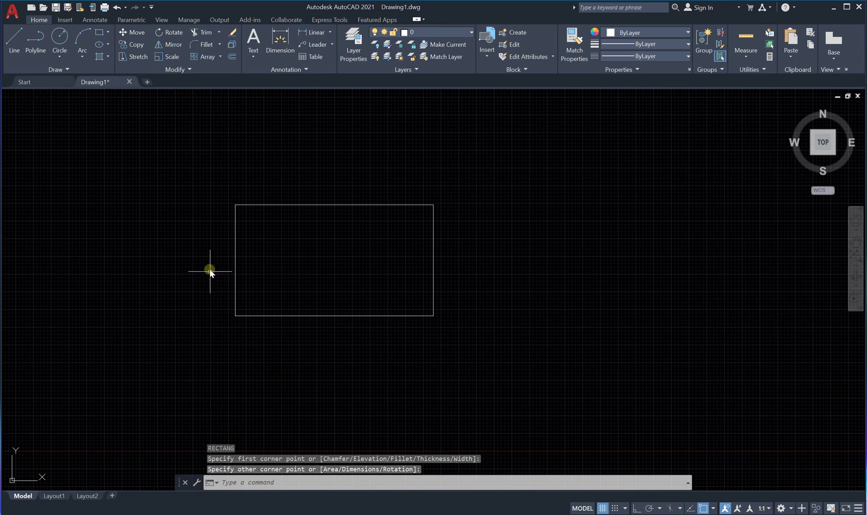
scroll(279, 283, "up", 2)
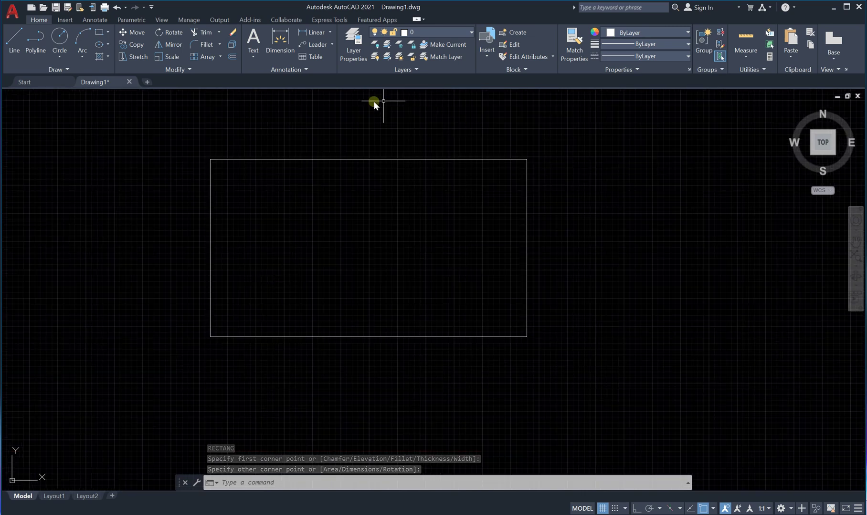
scroll(295, 329, "down", 4)
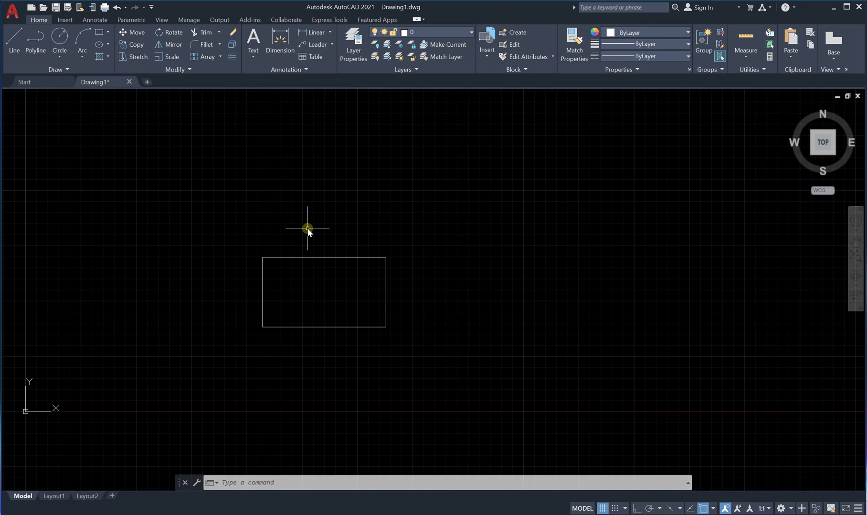
scroll(257, 314, "up", 2)
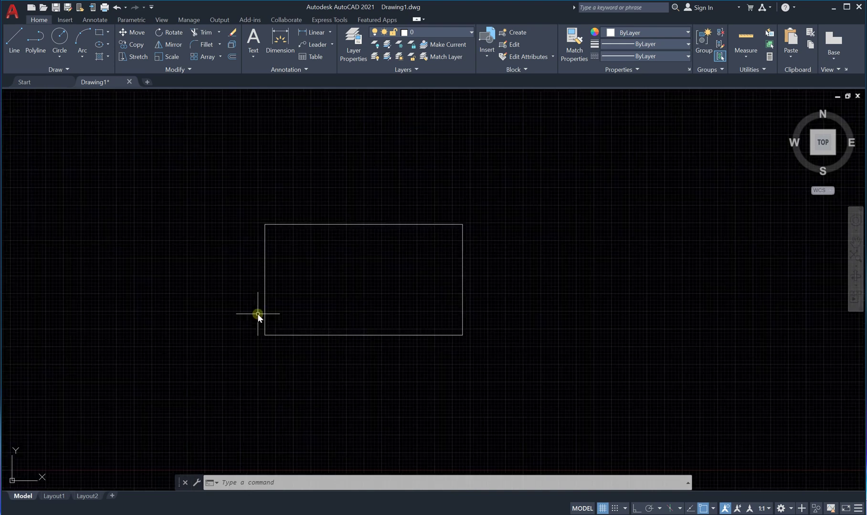
scroll(350, 334, "up", 2)
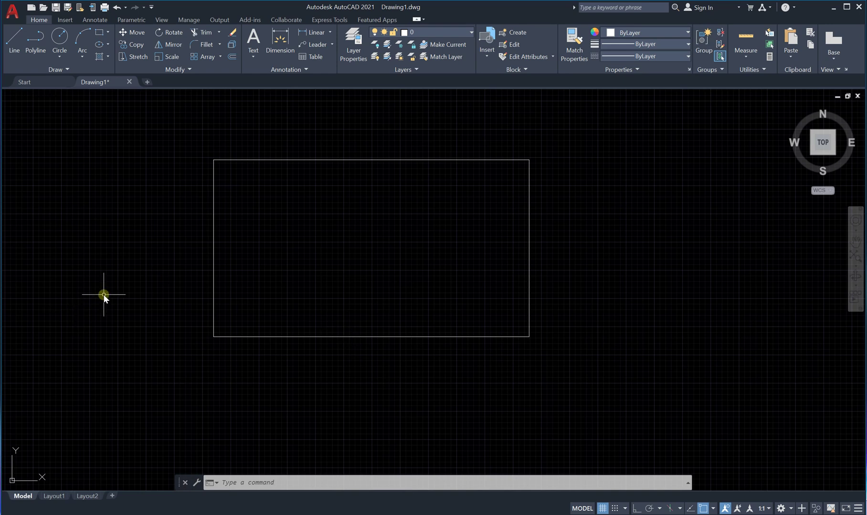
Step: Rotate the rectangle by 45 degrees, using its lower-left corner as the base point
type("RO")
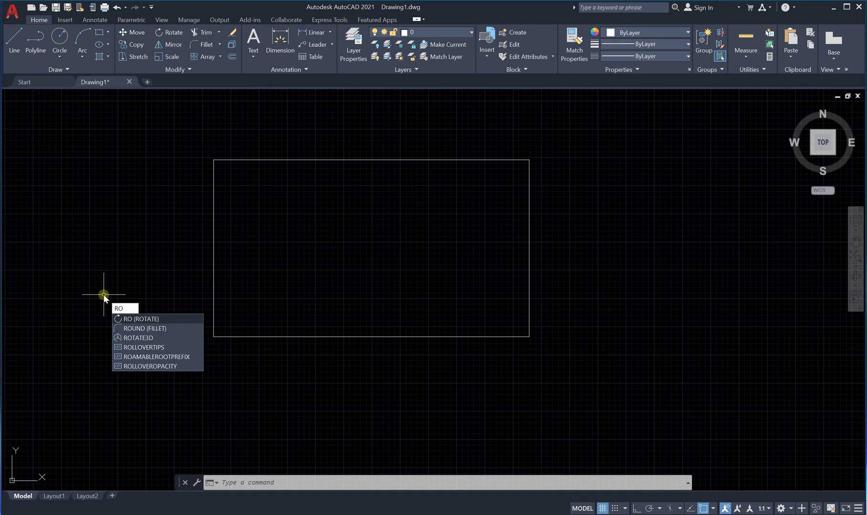
key("Return")
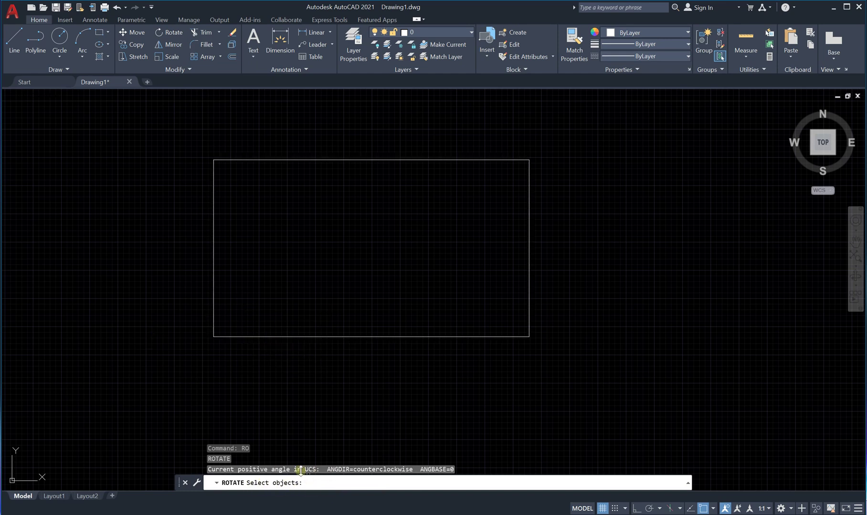
left_click(258, 337)
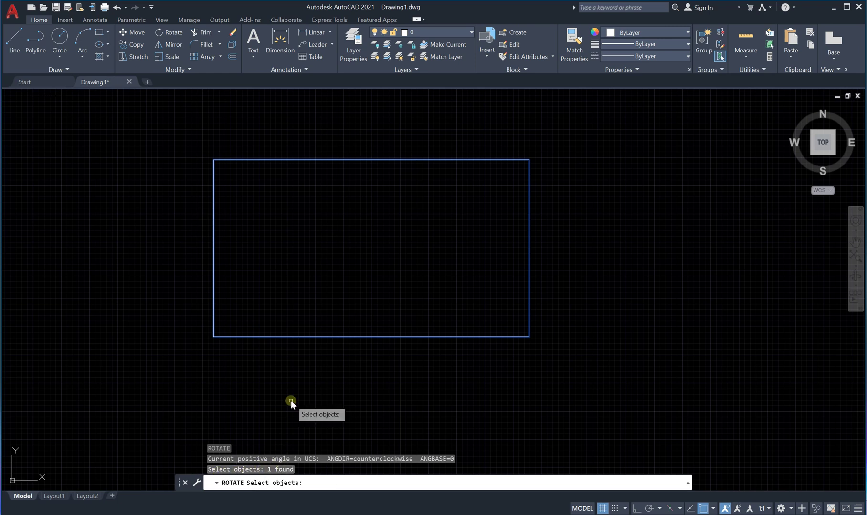
scroll(344, 289, "down", 4)
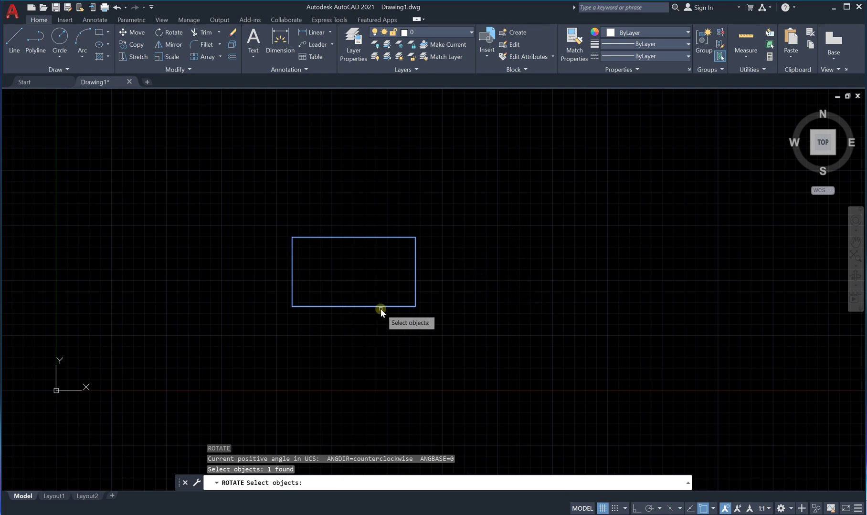
scroll(380, 310, "up", 2)
key("Return")
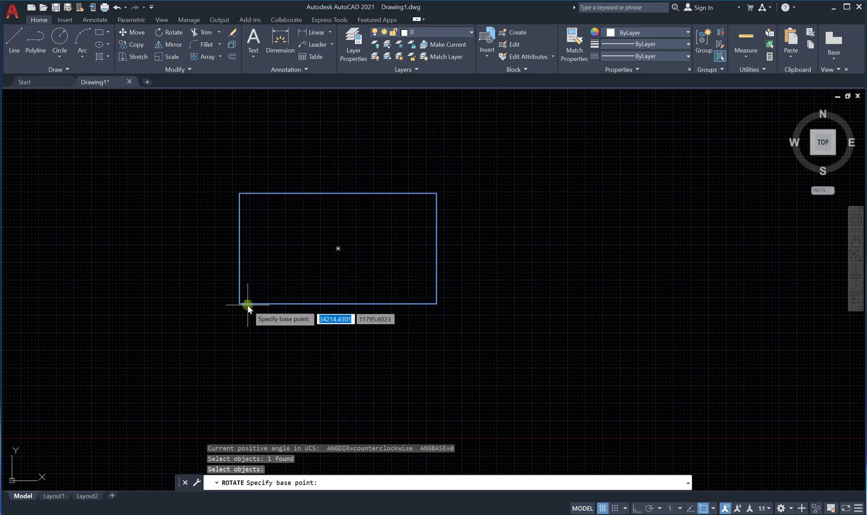
scroll(227, 310, "up", 4)
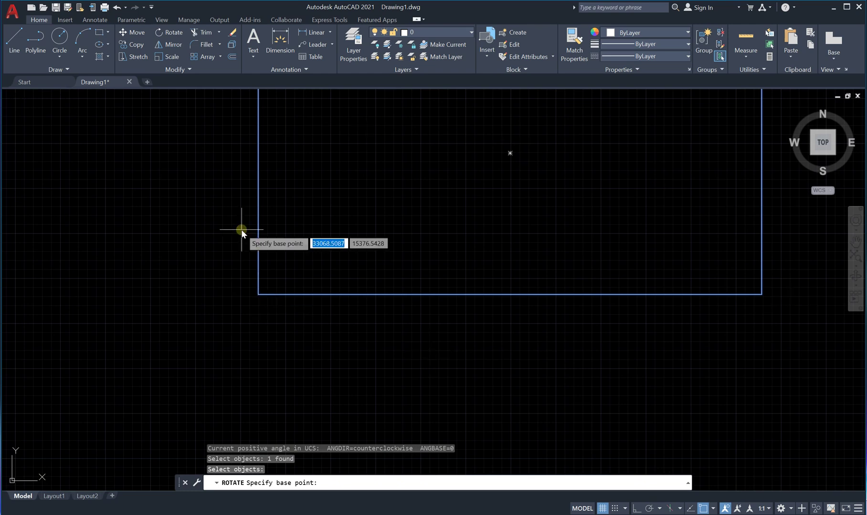
left_click(259, 293)
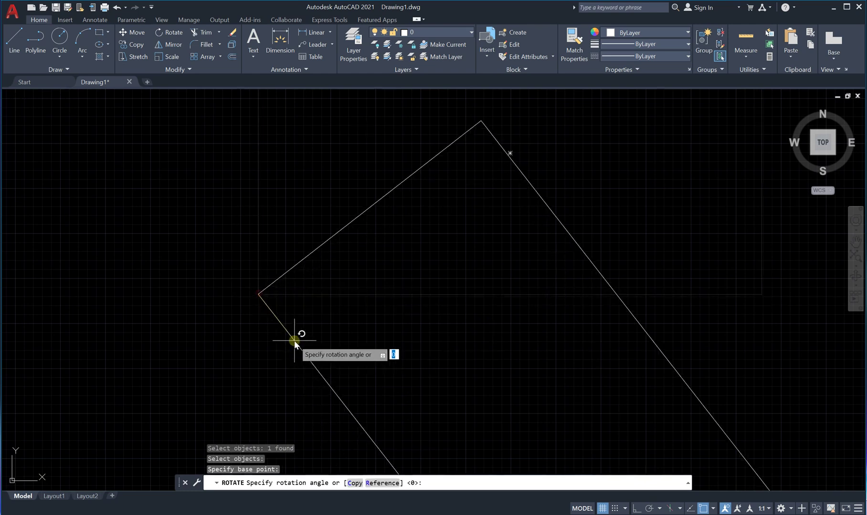
scroll(295, 332, "down", 8)
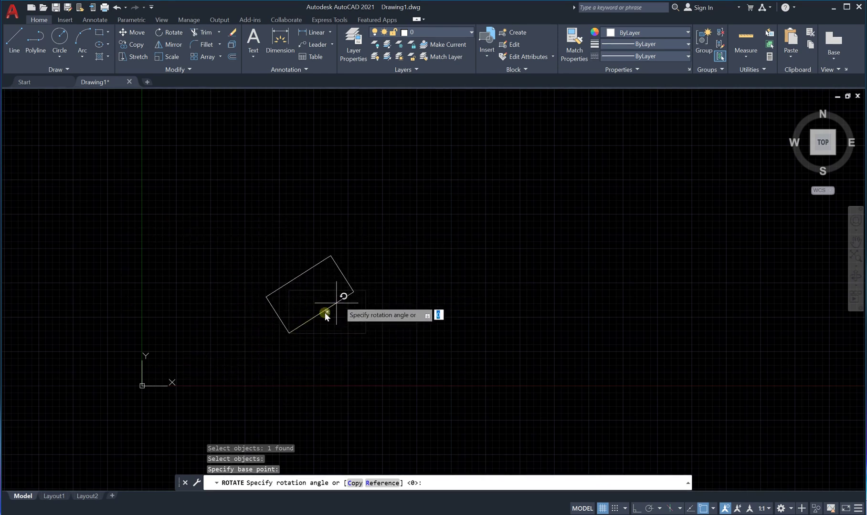
scroll(286, 333, "up", 6)
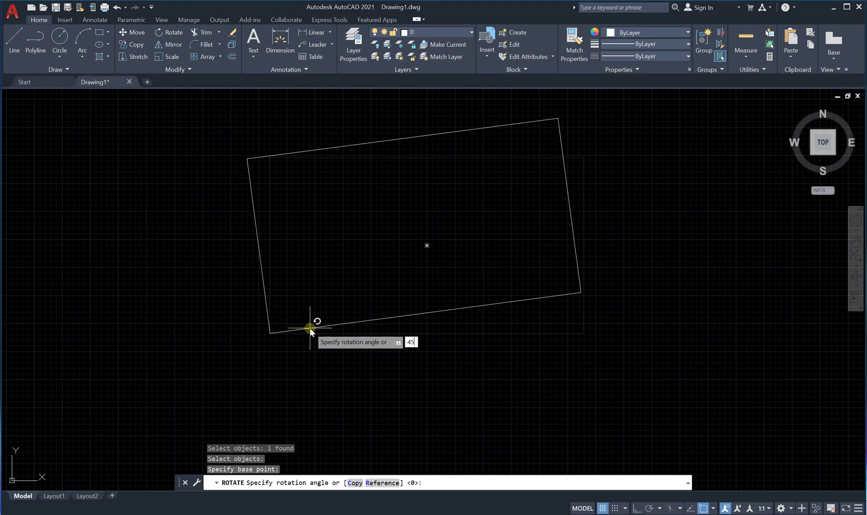
key("Return")
scroll(287, 320, "down", 4)
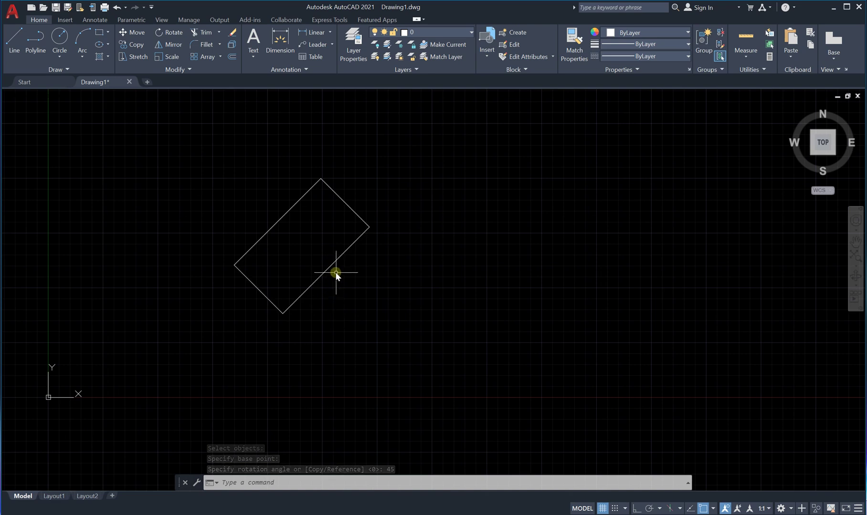
Step: Select the rotated rectangle with a crossing window and erase it
scroll(234, 367, "down", 3)
scroll(275, 357, "up", 3)
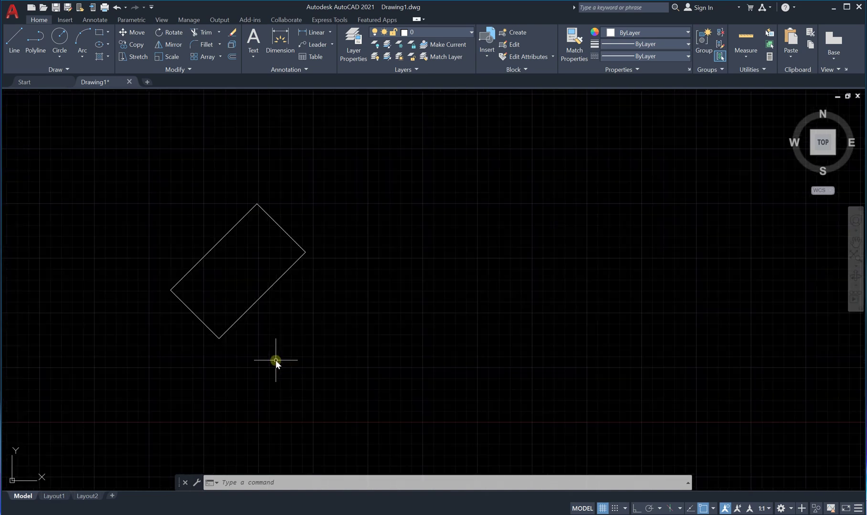
left_click(361, 184)
left_click(118, 346)
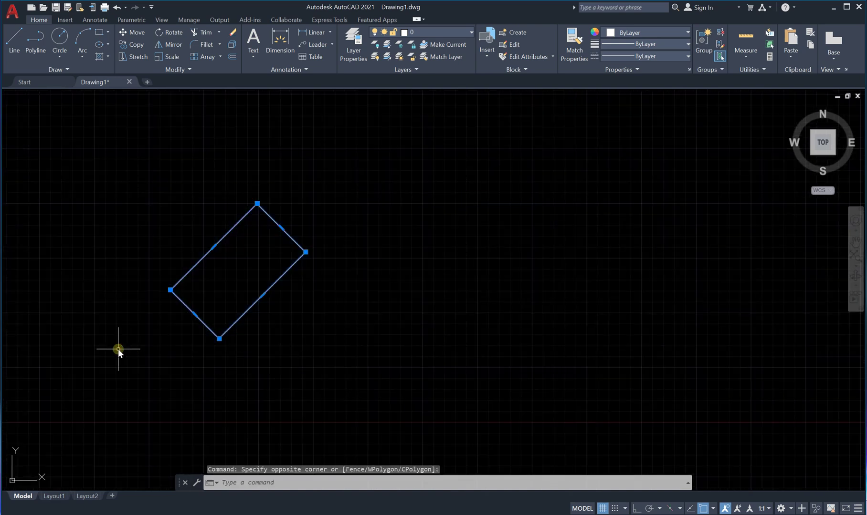
key("Delete")
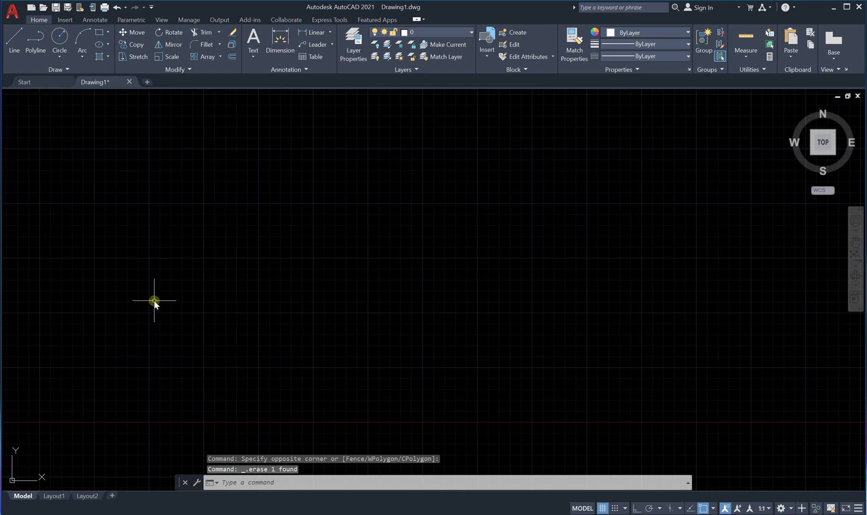
Step: Draw a new rectangle about 16914 units wide and 11979 units high above the X axis
type("cir")
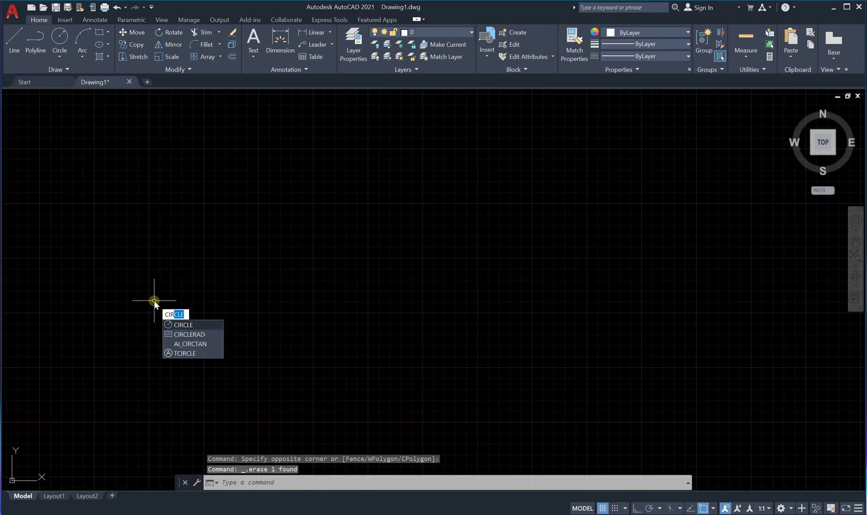
type("rec")
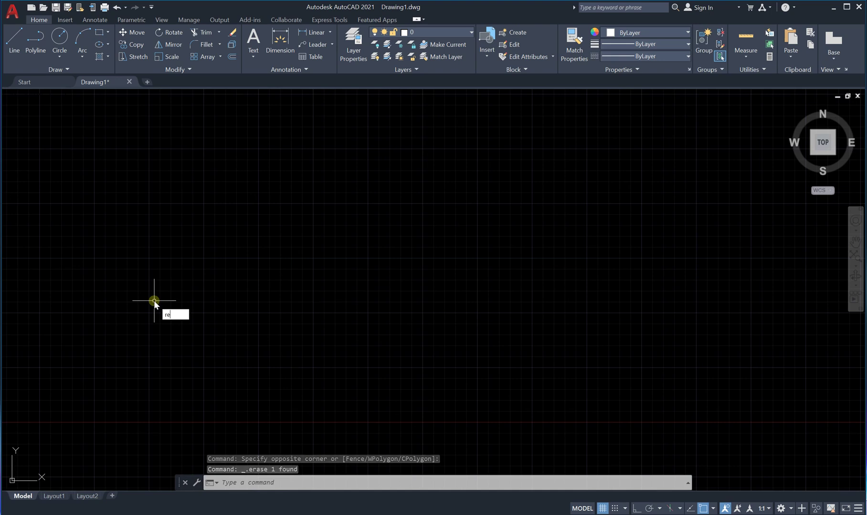
key("Return")
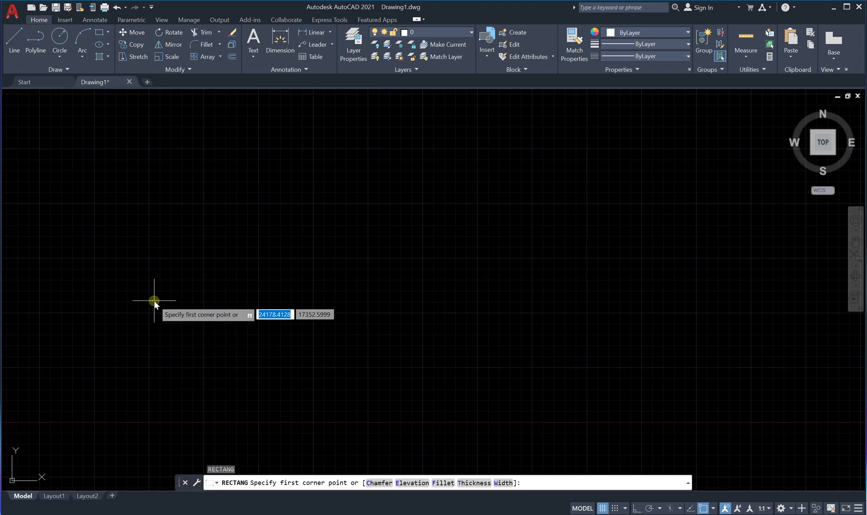
left_click(116, 244)
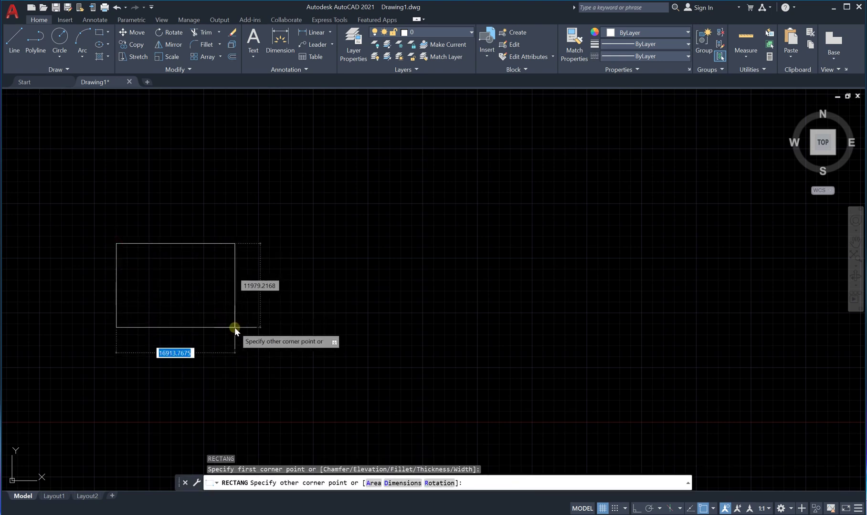
left_click(235, 328)
Step: Draw a single steep line, sloping down to the right, well to the right of the rectangle
left_click(14, 41)
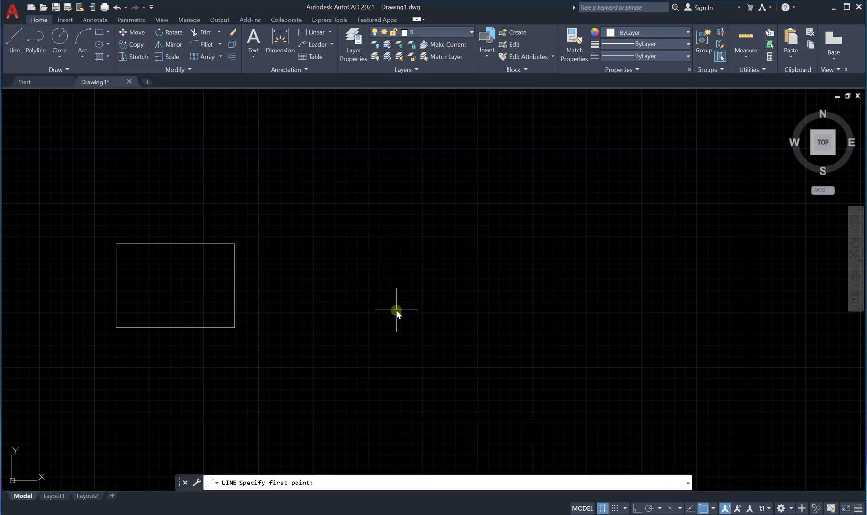
left_click(474, 151)
left_click(537, 300)
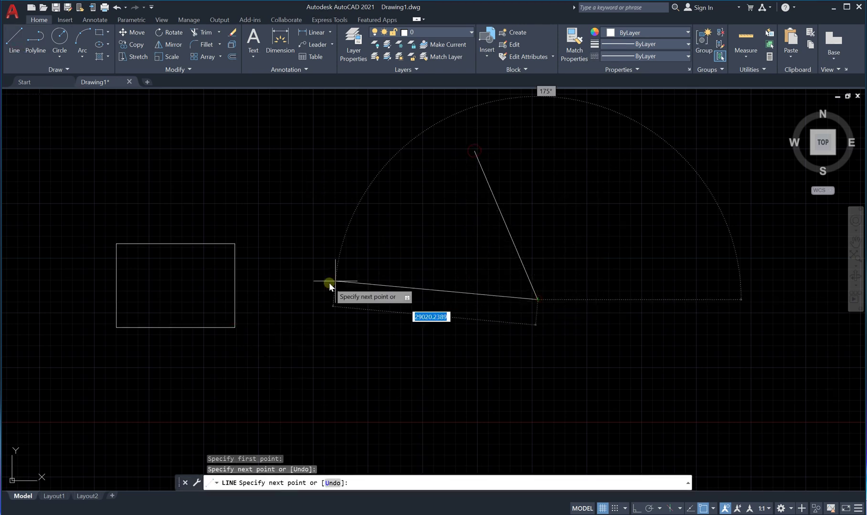
key("Escape")
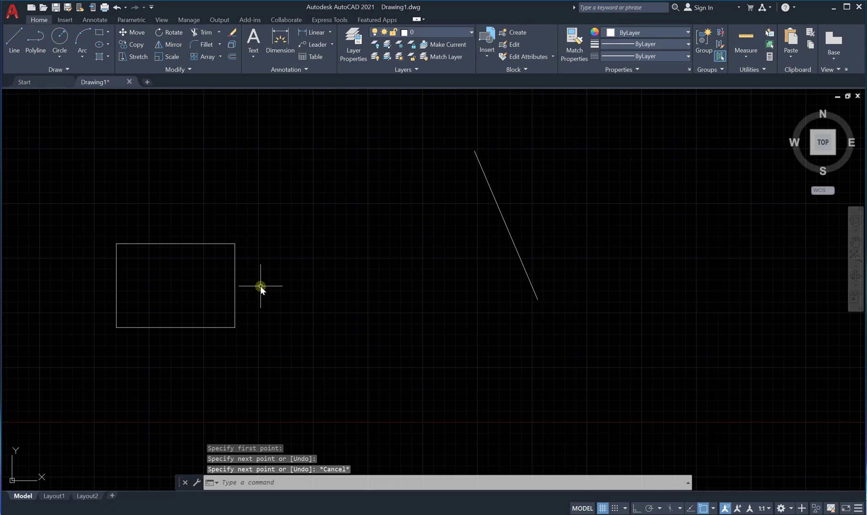
Step: Rotate the rectangle and the line together counterclockwise by a small freehand angle about a base point in the empty space between them
type("RO")
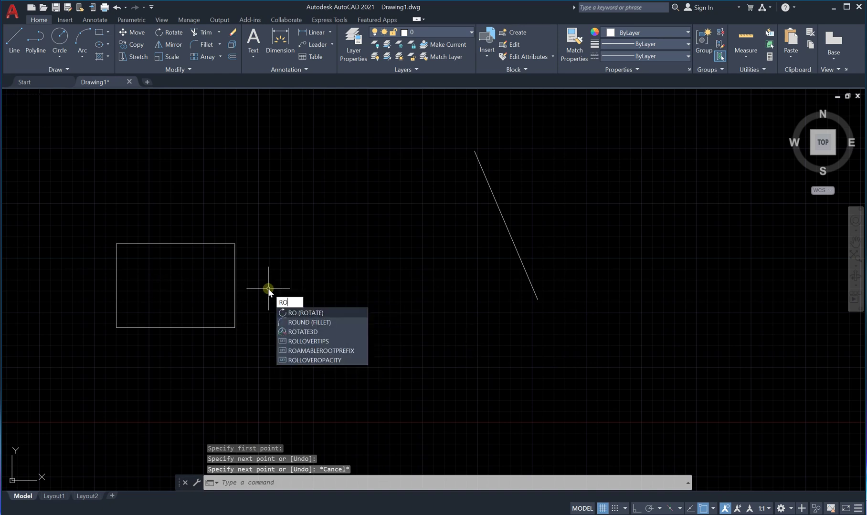
key("Return")
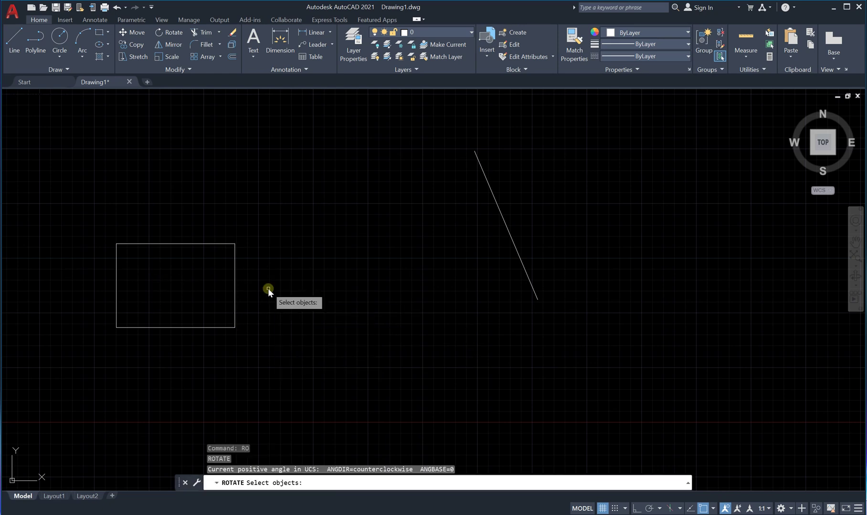
left_click(235, 286)
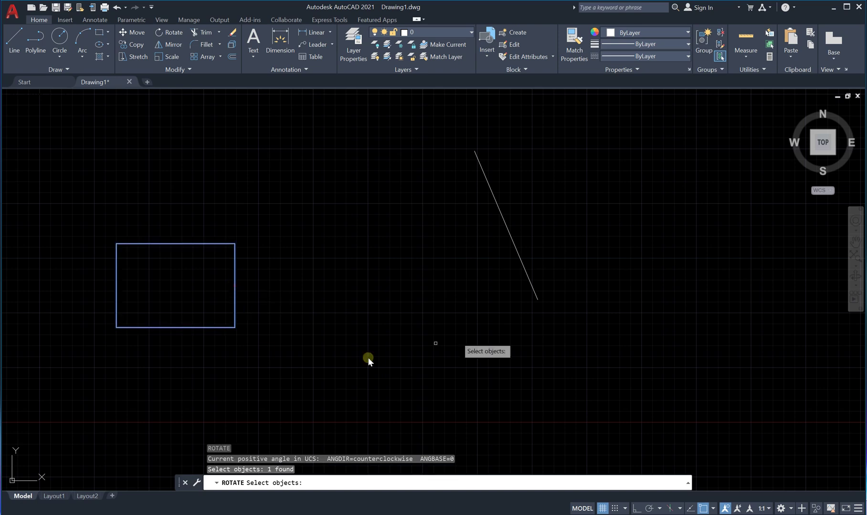
left_click(520, 257)
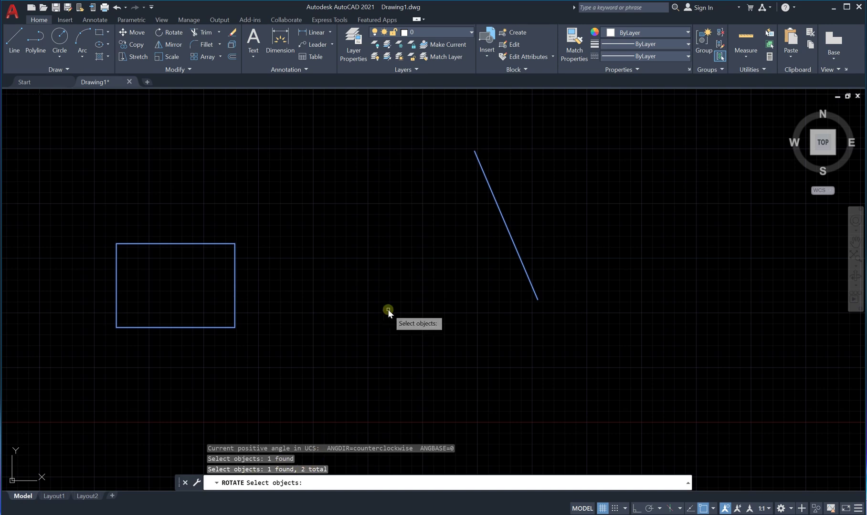
key("Return")
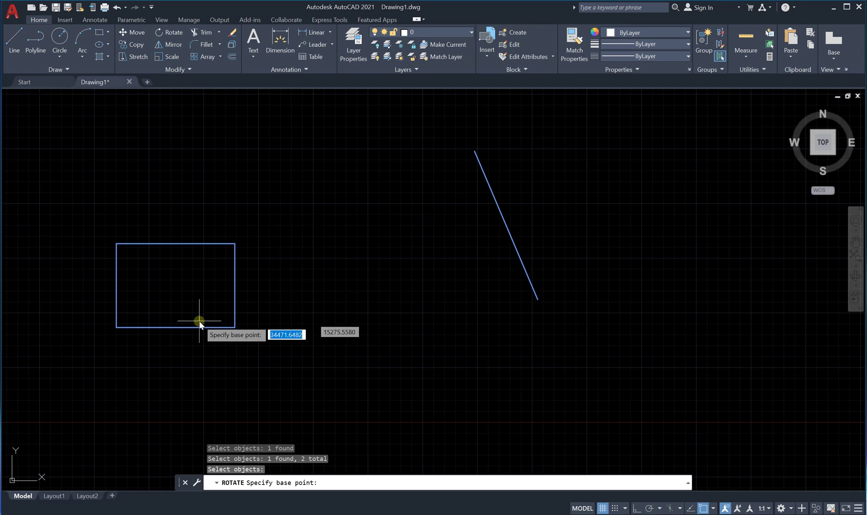
left_click(368, 258)
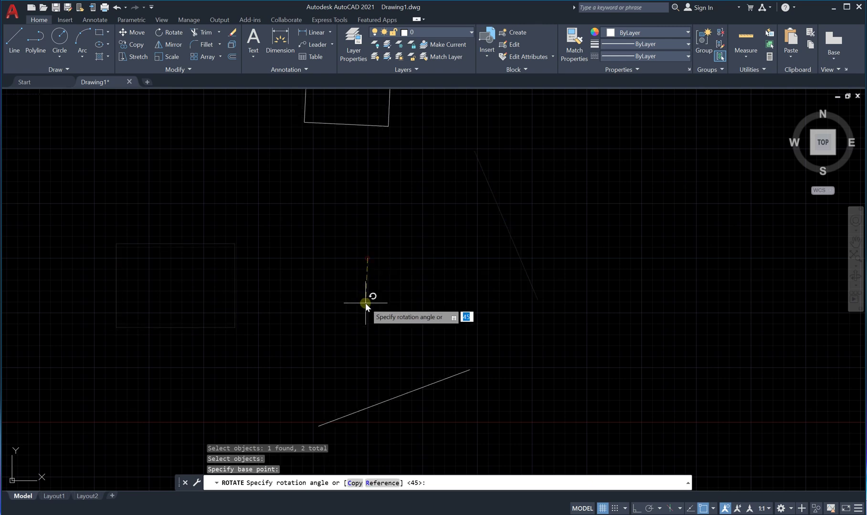
scroll(365, 304, "down", 4)
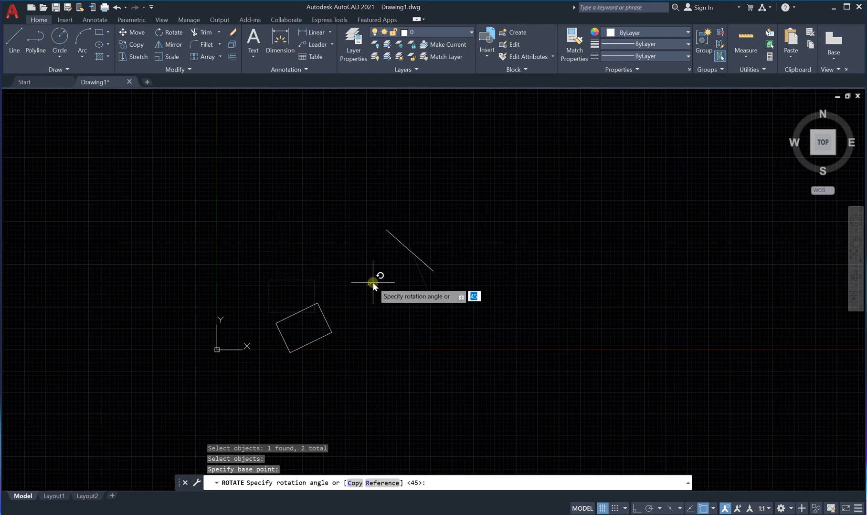
left_click(465, 242)
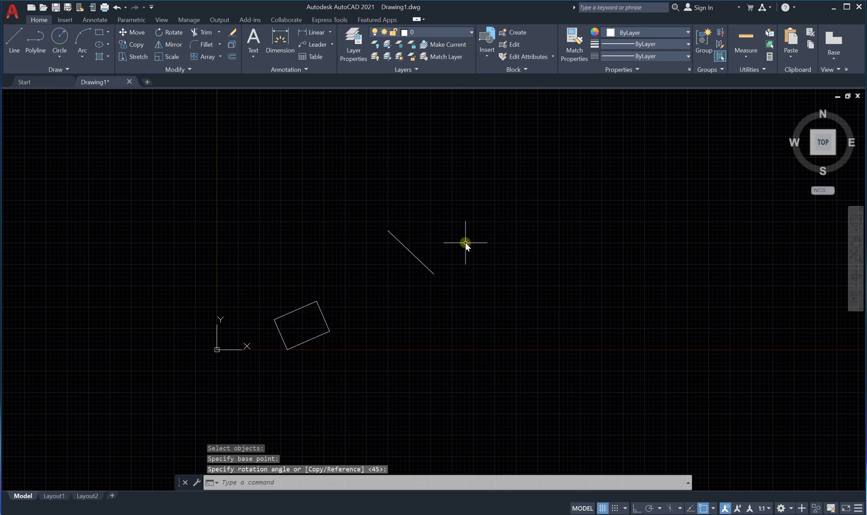
Step: Select both the rotated rectangle and the line with a crossing window and erase them
scroll(328, 330, "up", 5)
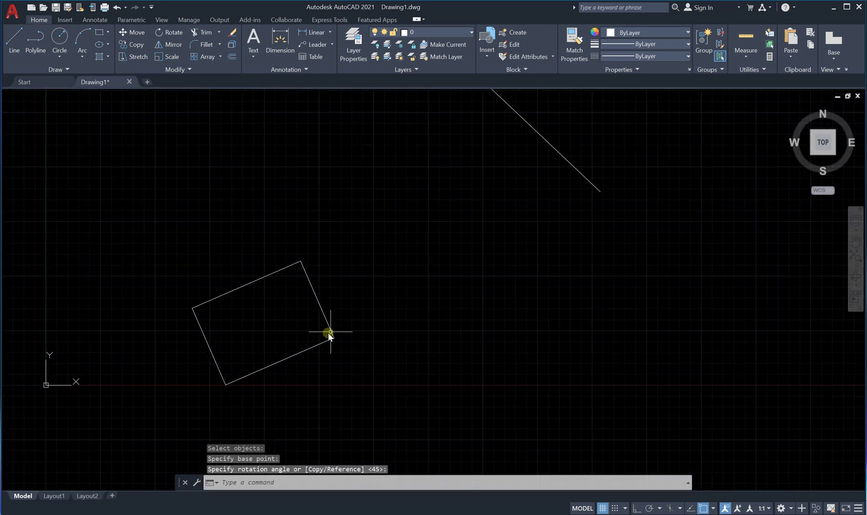
scroll(328, 333, "down", 2)
left_click(560, 195)
left_click(256, 354)
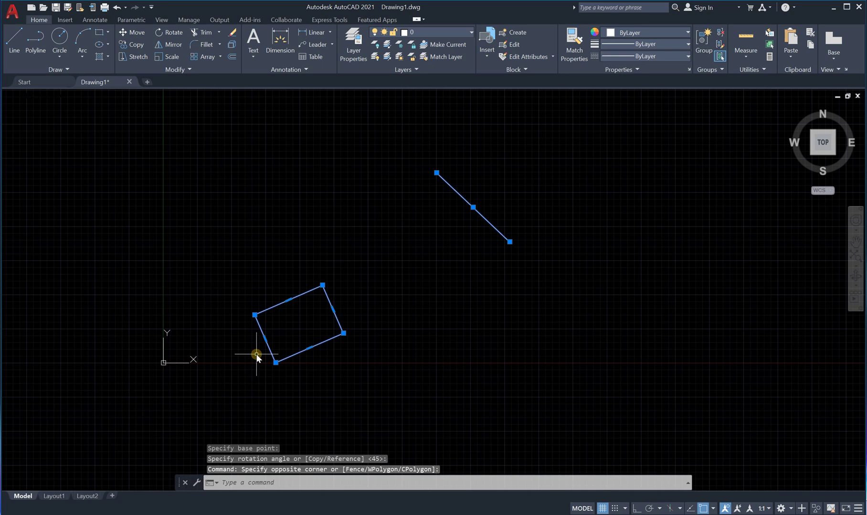
key("Delete")
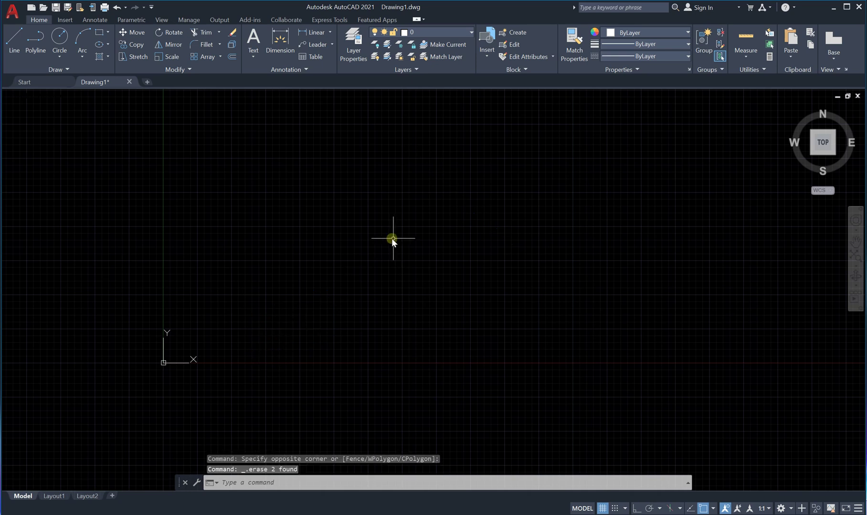
Step: Draw a new horizontal rectangle in the empty drawing area, about two and a half times as wide as it is high
scroll(248, 265, "down", 4)
scroll(403, 204, "up", 3)
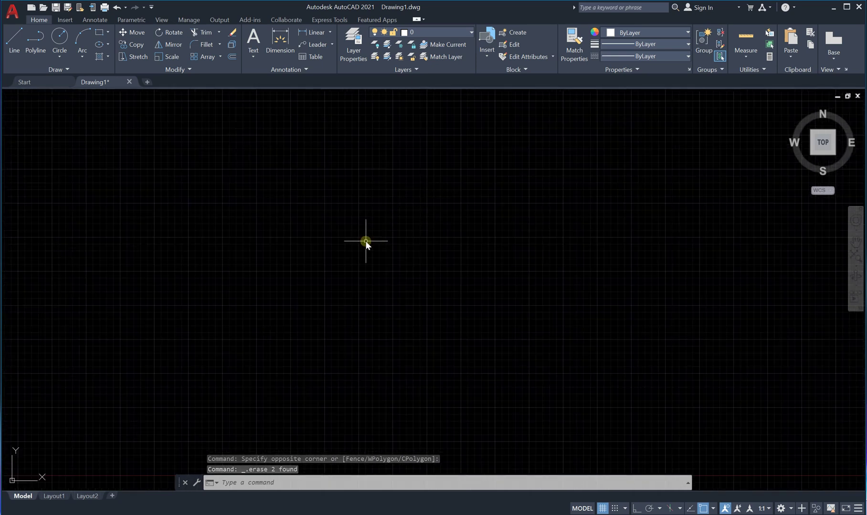
type("re")
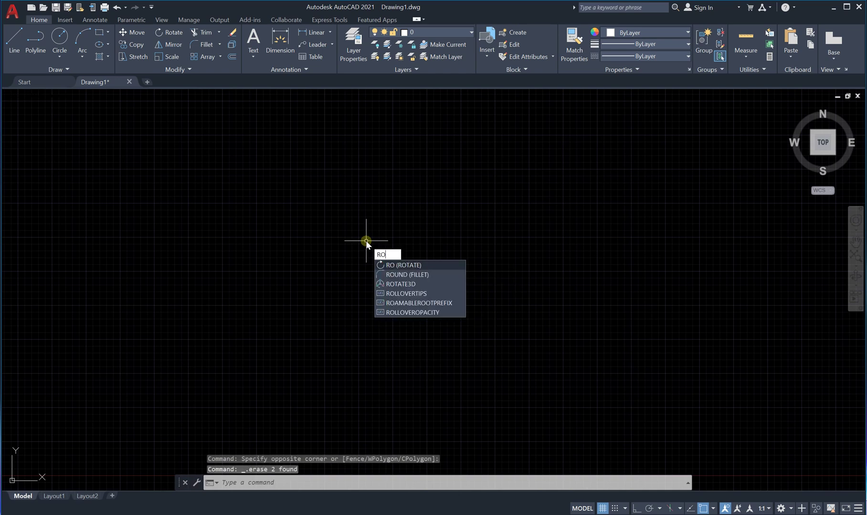
key("BackSpace")
key("BackSpace")
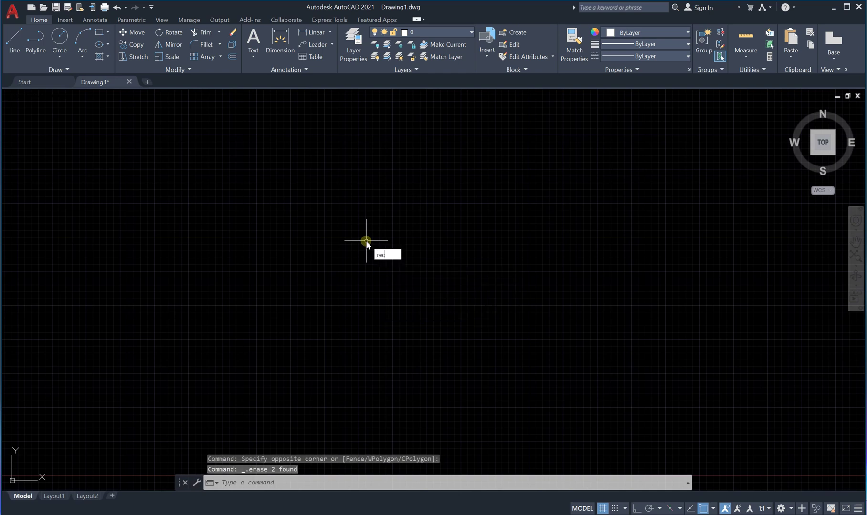
key("Return")
left_click(257, 222)
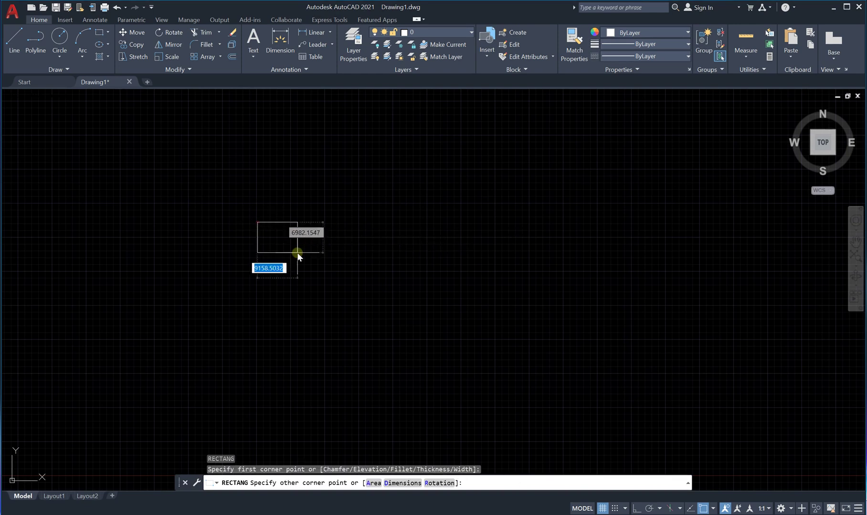
left_click(514, 322)
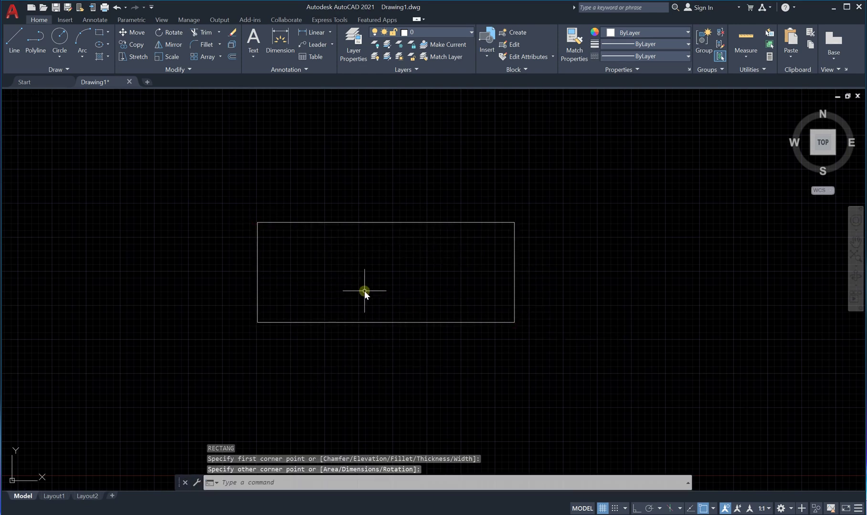
Step: Rotate the new rectangle counterclockwise about its lower-left corner by a shallow freehand angle so that its long sides rise to the right
left_click(381, 223)
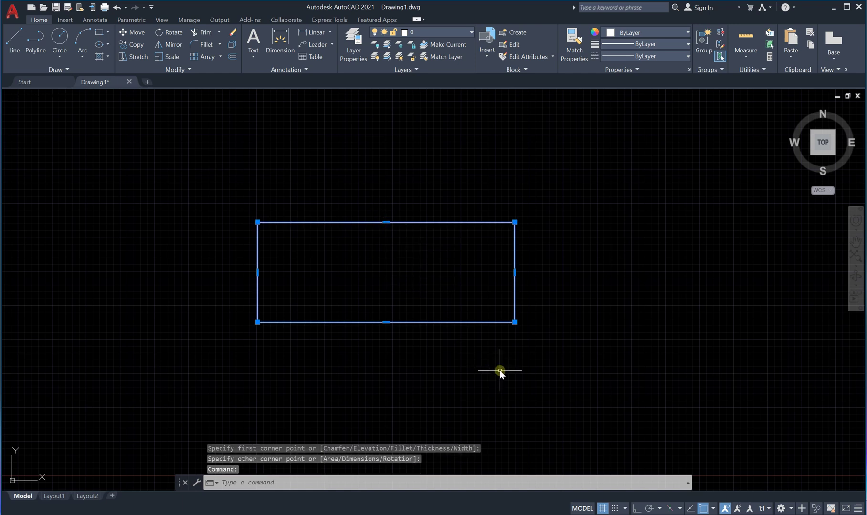
type("RO")
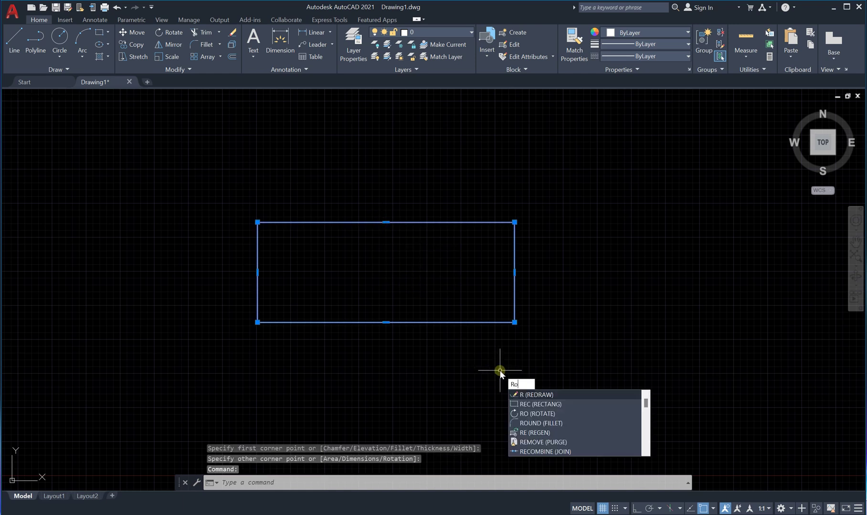
key("Return")
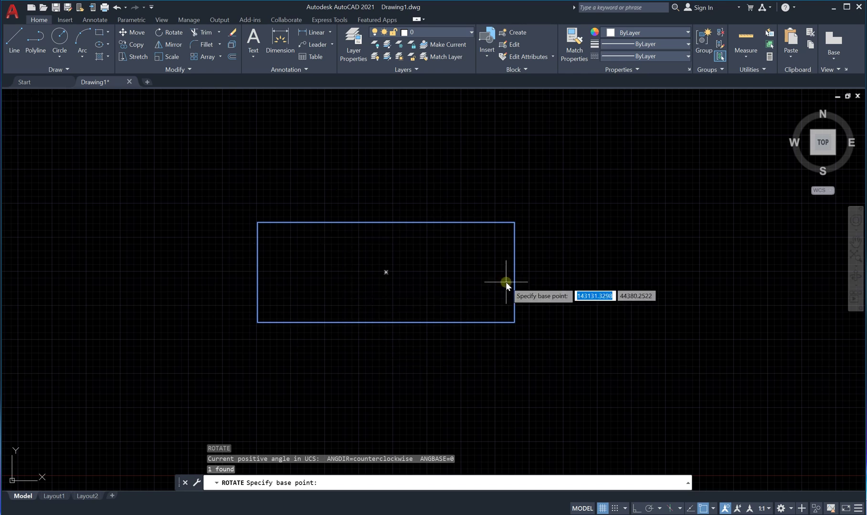
left_click(258, 322)
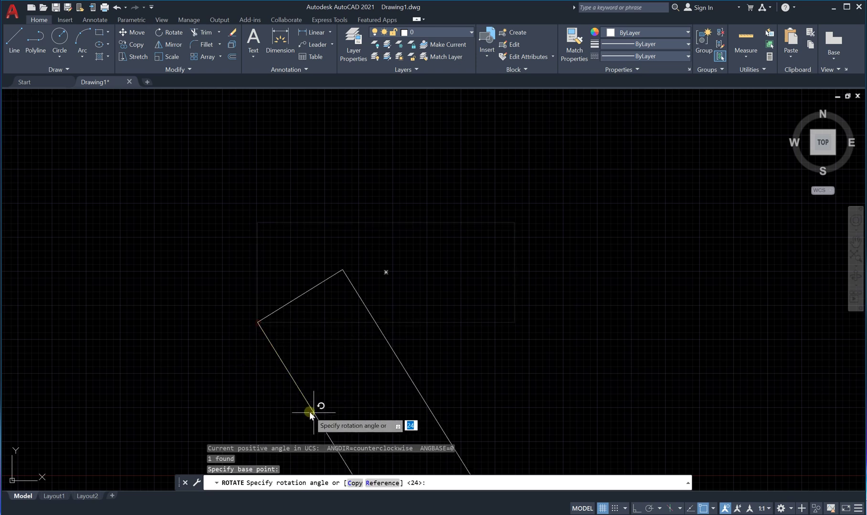
left_click(530, 219)
scroll(534, 273, "down", 2)
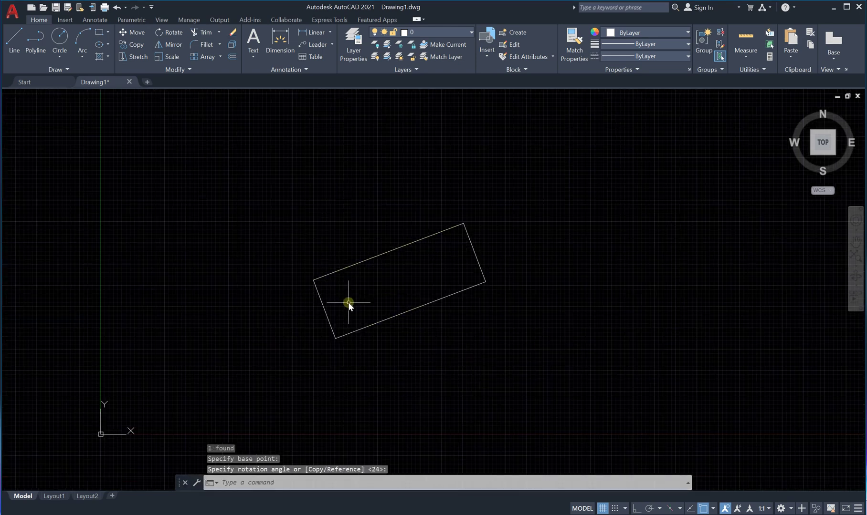
Step: Select the rotated rectangle for the next modification
left_click(333, 275)
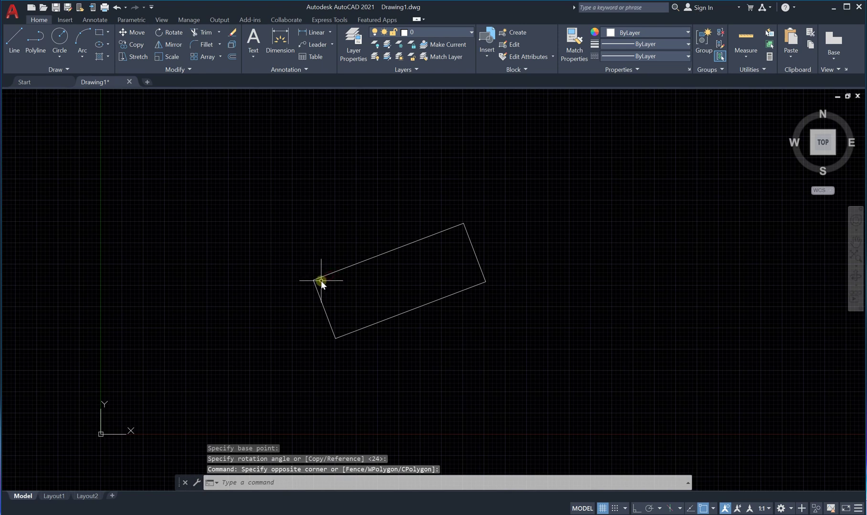
left_click(317, 281)
left_click(311, 283)
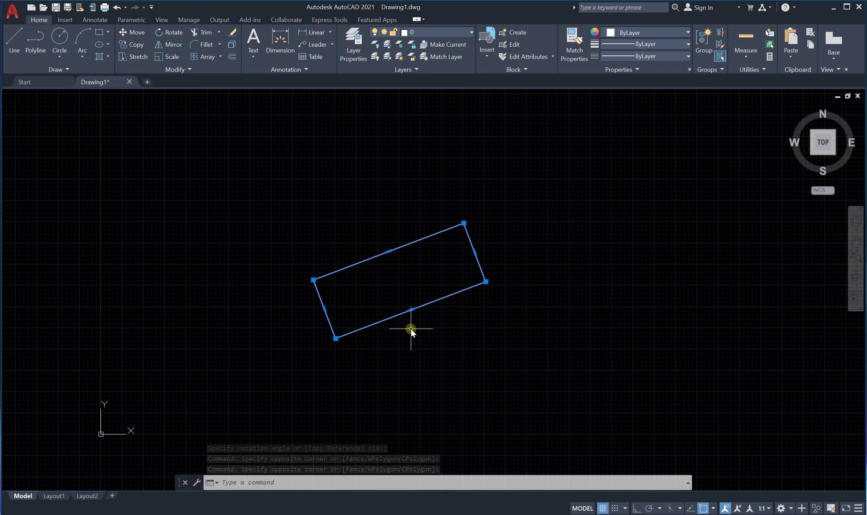
scroll(411, 330, "down", 2)
scroll(443, 326, "up", 2)
scroll(442, 325, "up", 2)
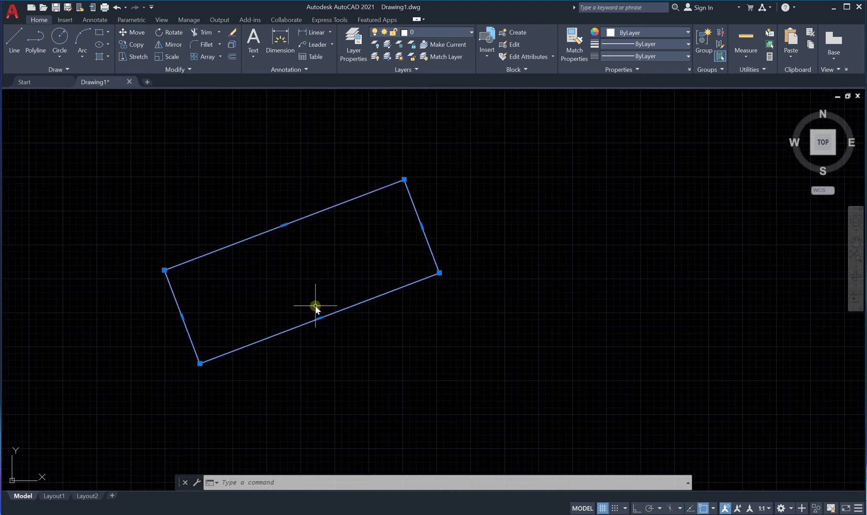